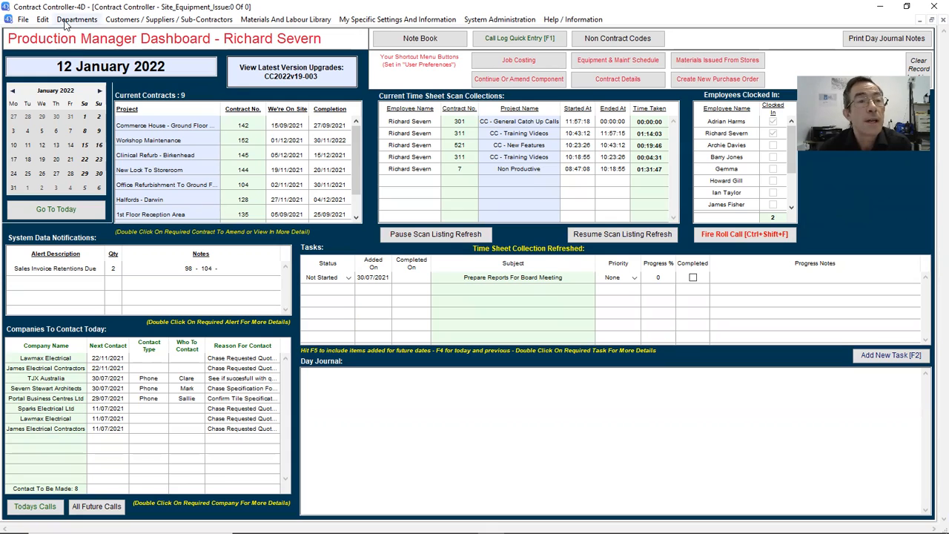
- Open the Equipment & Maintenance Schedule listing of the Production department
left_click(67, 23)
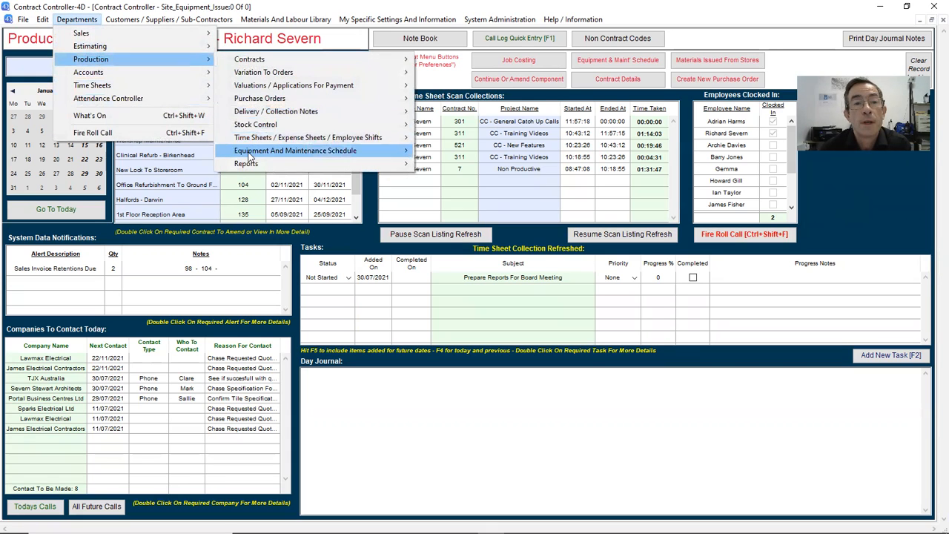
mouse_move(252, 155)
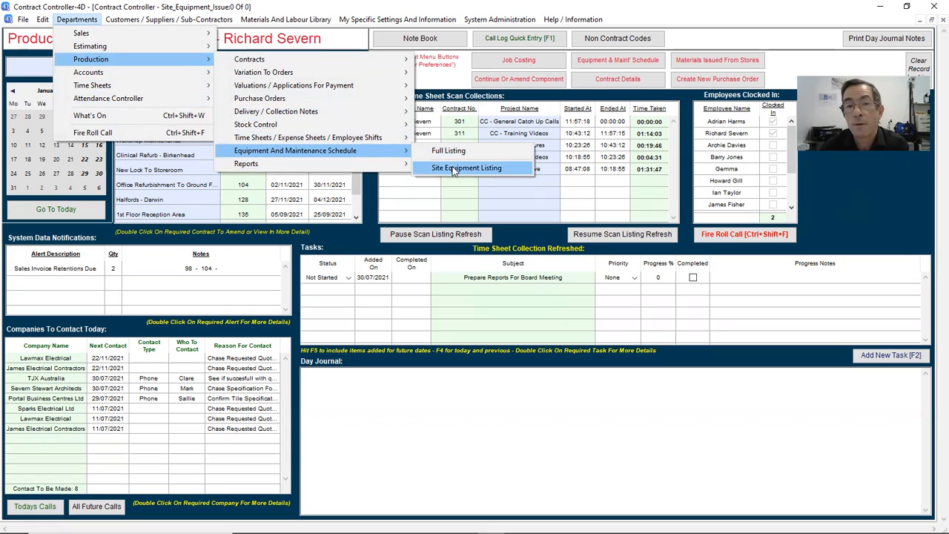
left_click(860, 207)
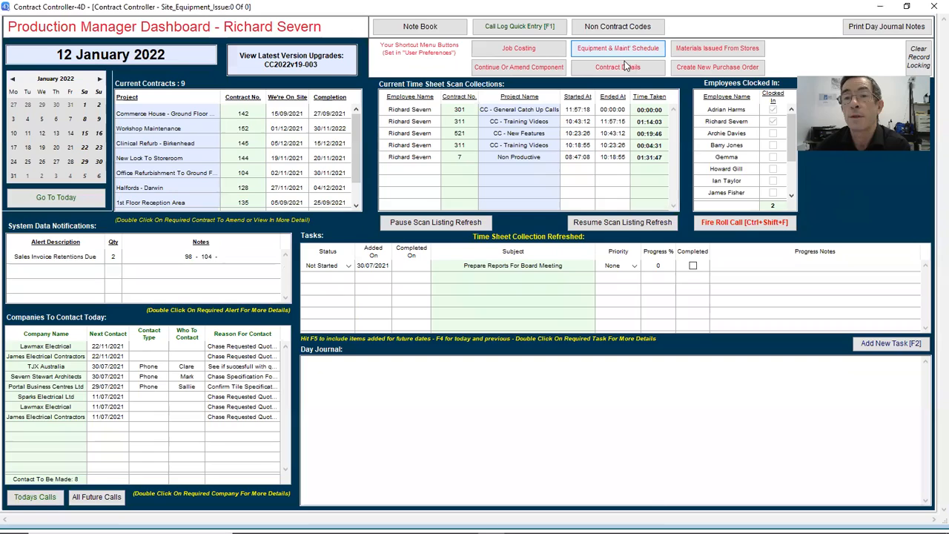
left_click(621, 49)
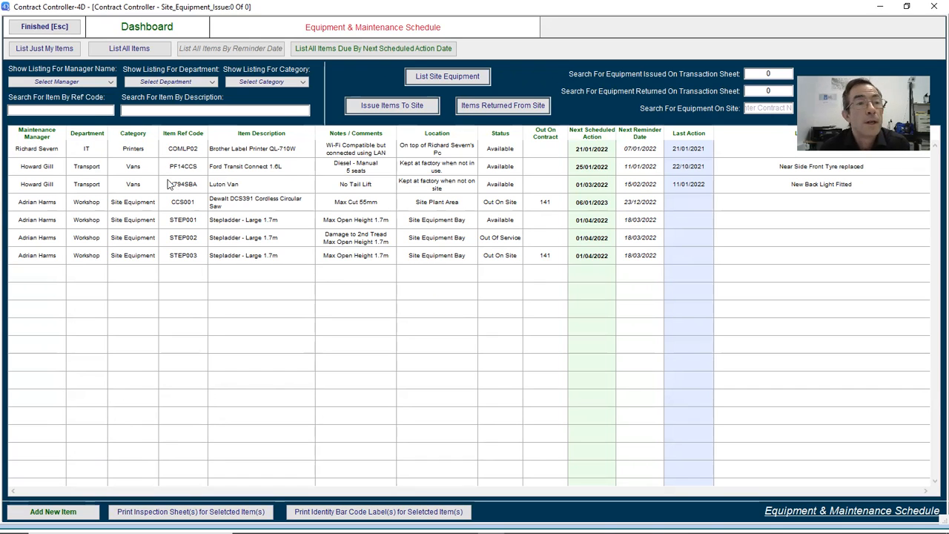
- Filter the equipment listing by one maintenance manager, the IT department and the Site Equipment category in turn, and finally list all items again
left_click(109, 82)
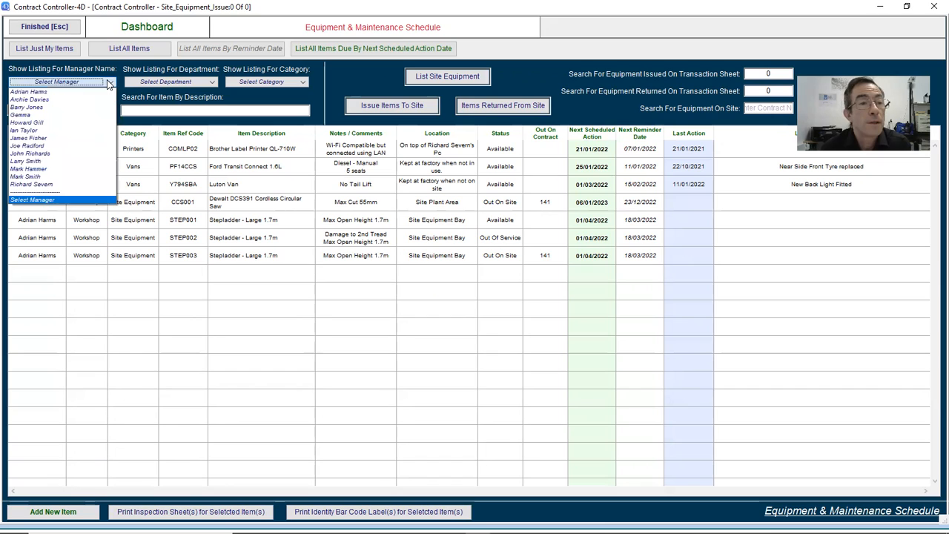
left_click(68, 122)
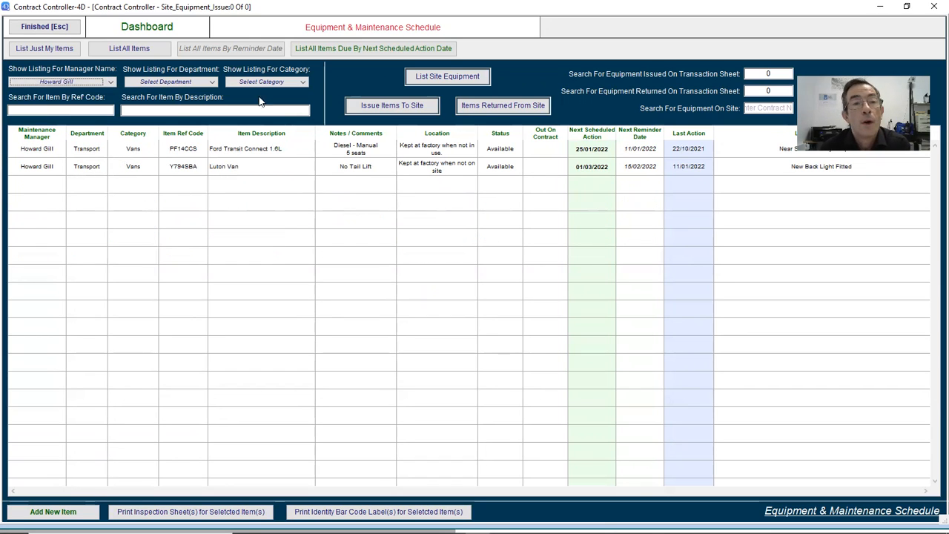
left_click(215, 82)
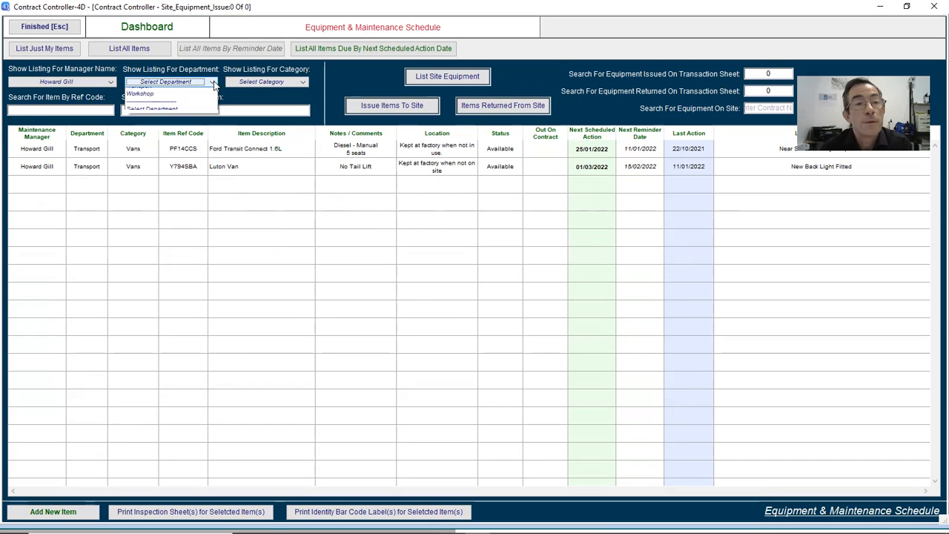
left_click(189, 97)
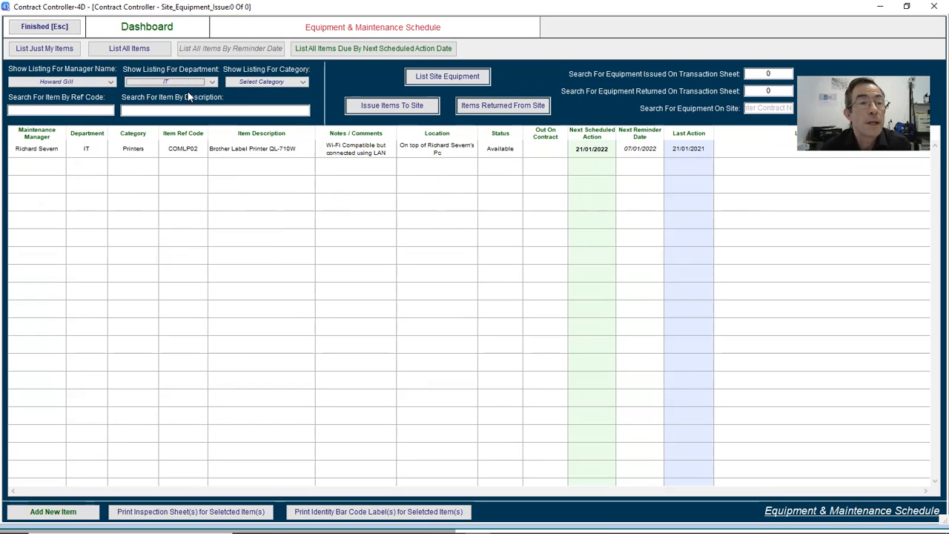
left_click(263, 81)
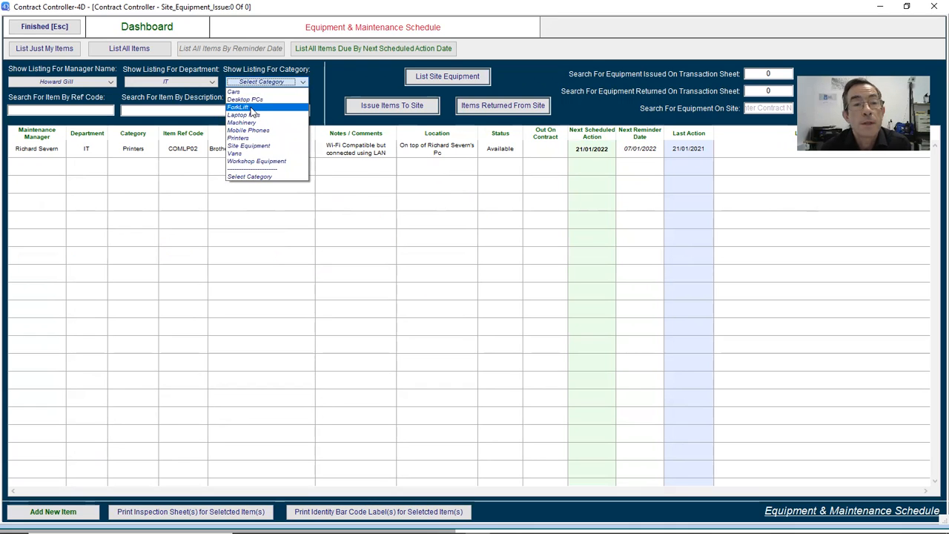
left_click(256, 146)
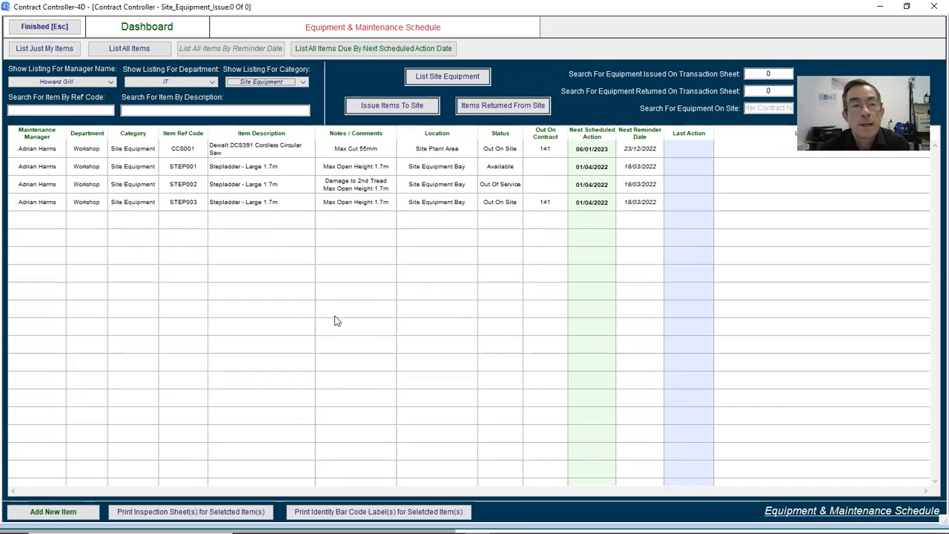
left_click(120, 49)
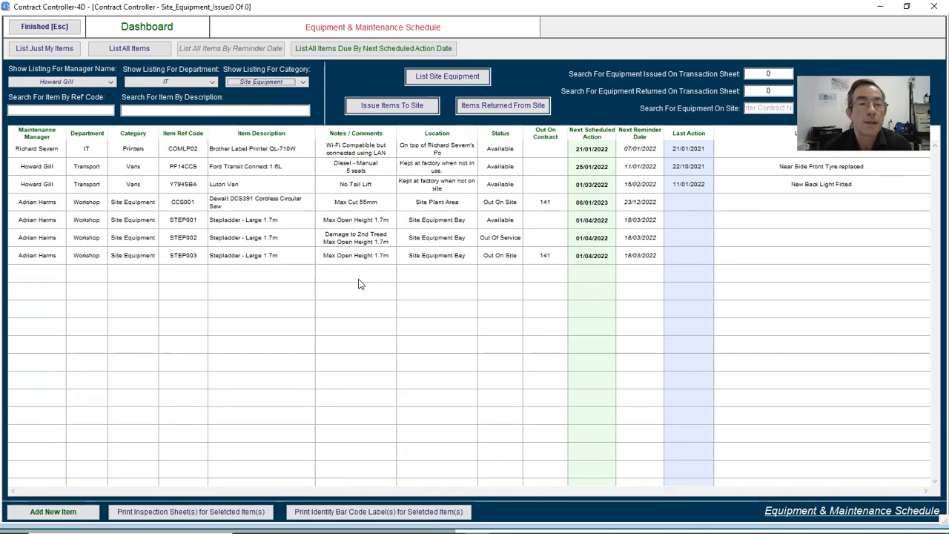
- Open the Ford Transit Connect 1.6L record and view its item photo at full screen size
double_click(249, 166)
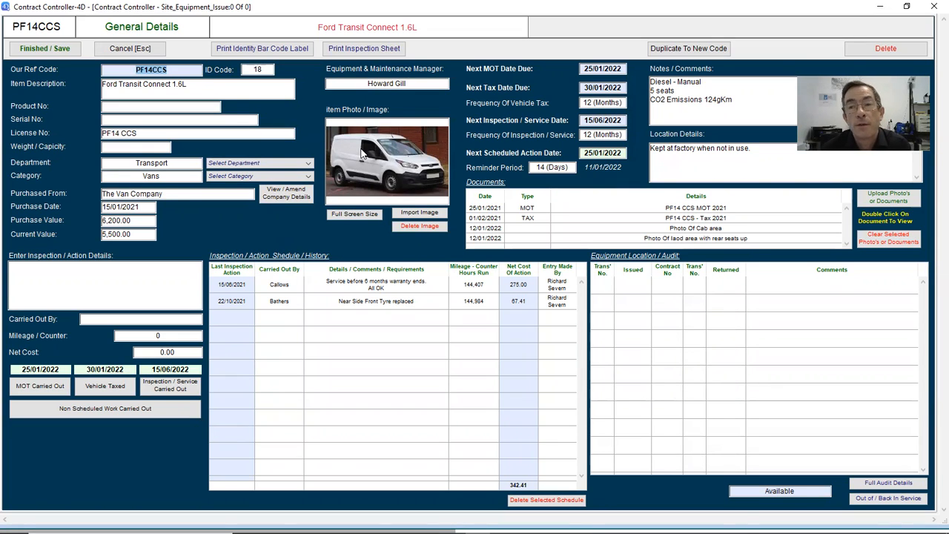
left_click(358, 215)
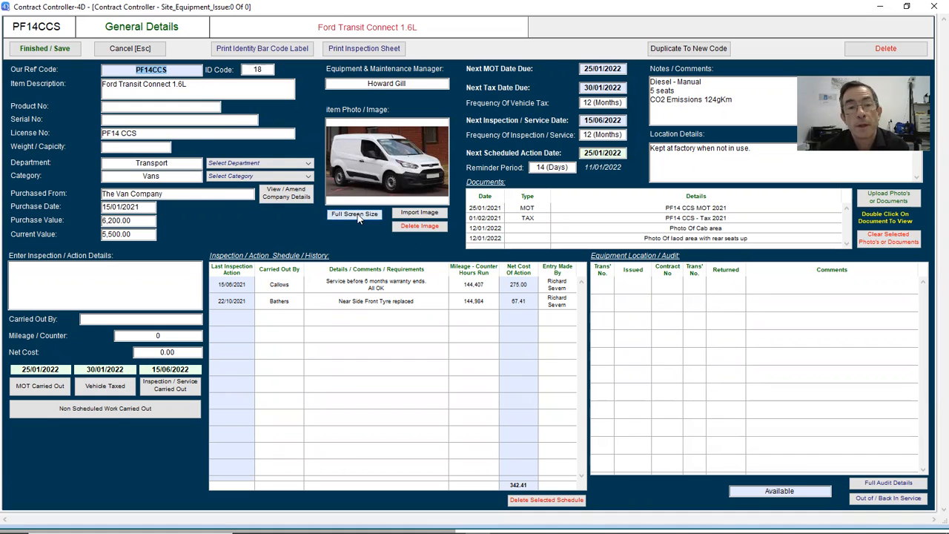
left_click(600, 467)
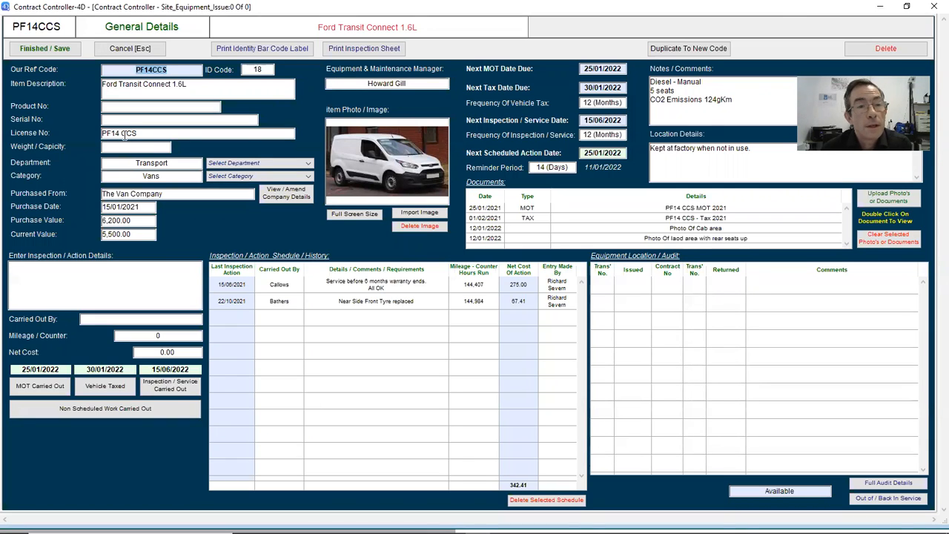
- Select Transport as the van's department and review the available equipment categories without changing the category
left_click(222, 163)
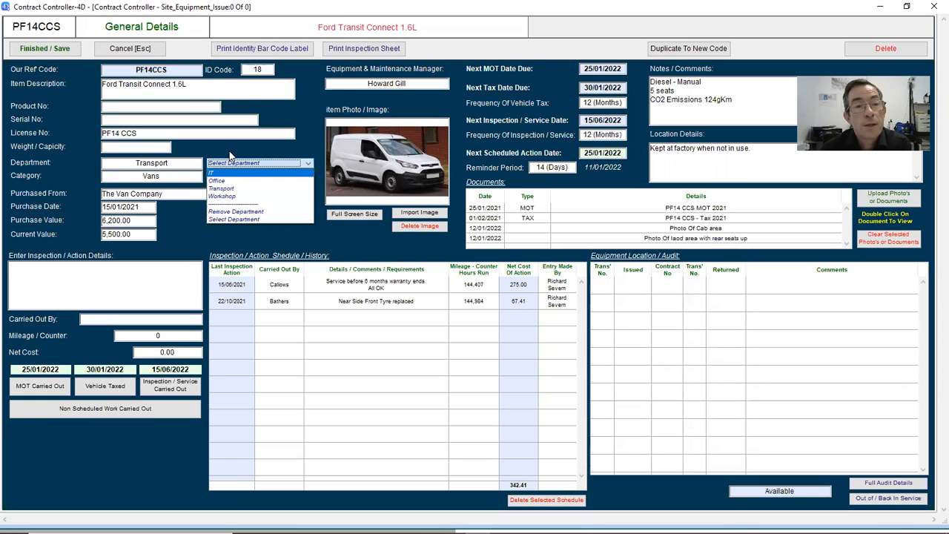
left_click(224, 190)
left_click(232, 178)
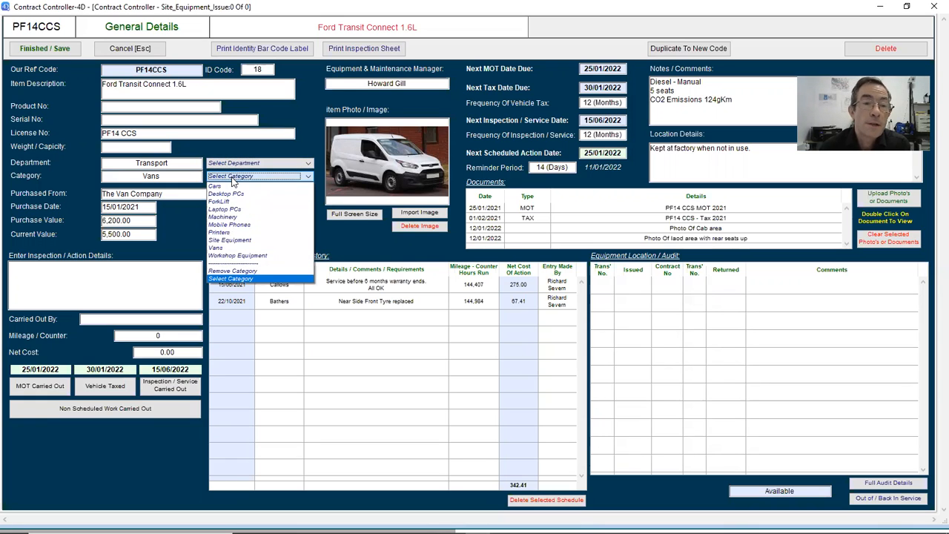
left_click(225, 154)
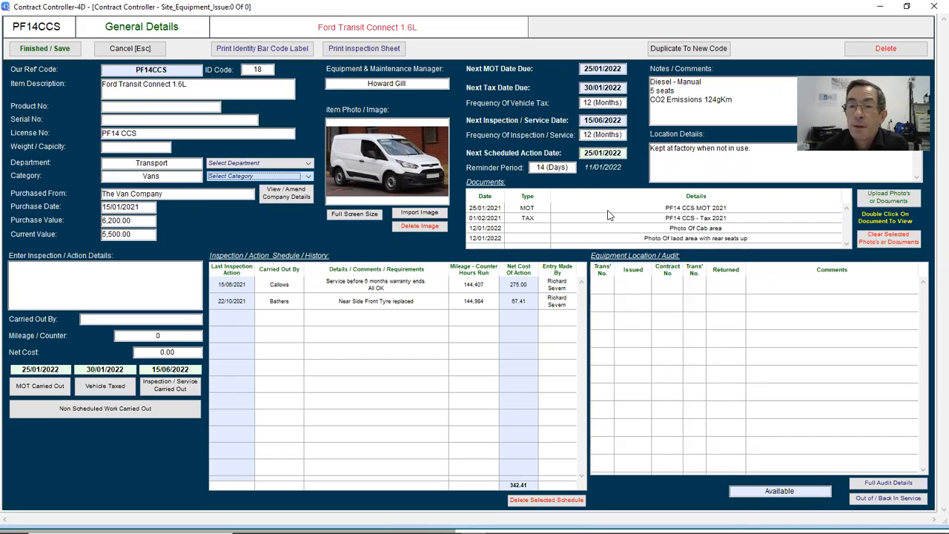
- View the van's stored MOT 2021 and Tax 2021 documents through to their last pages, returning to its general details
double_click(711, 207)
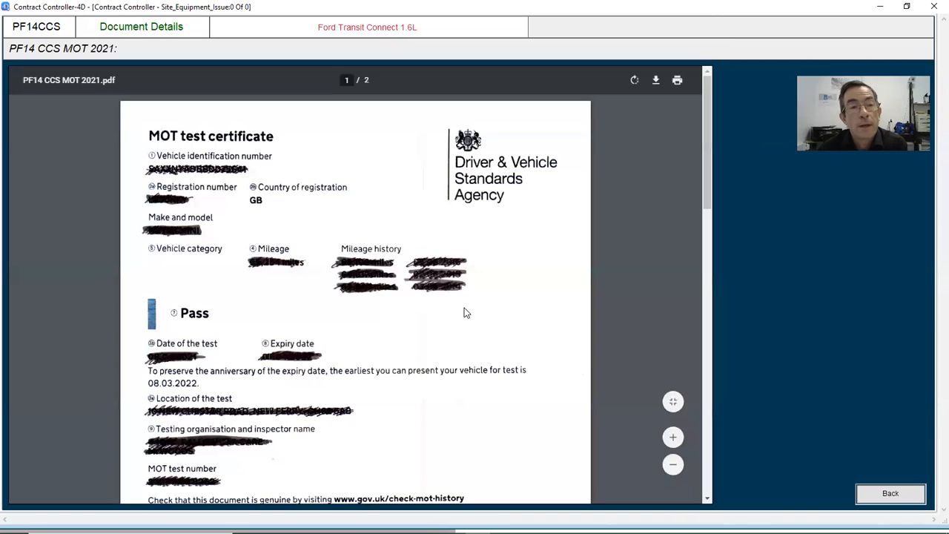
scroll(398, 319, "down", 15)
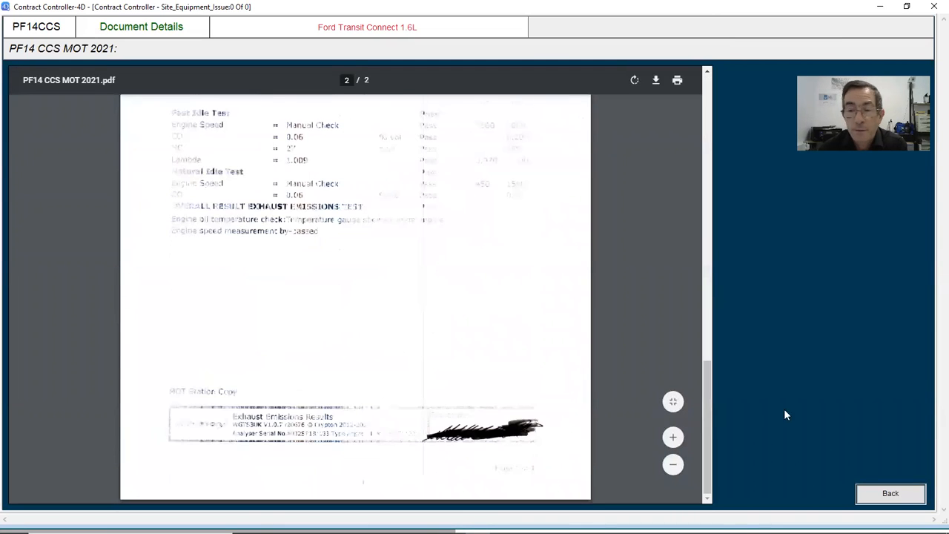
left_click(888, 494)
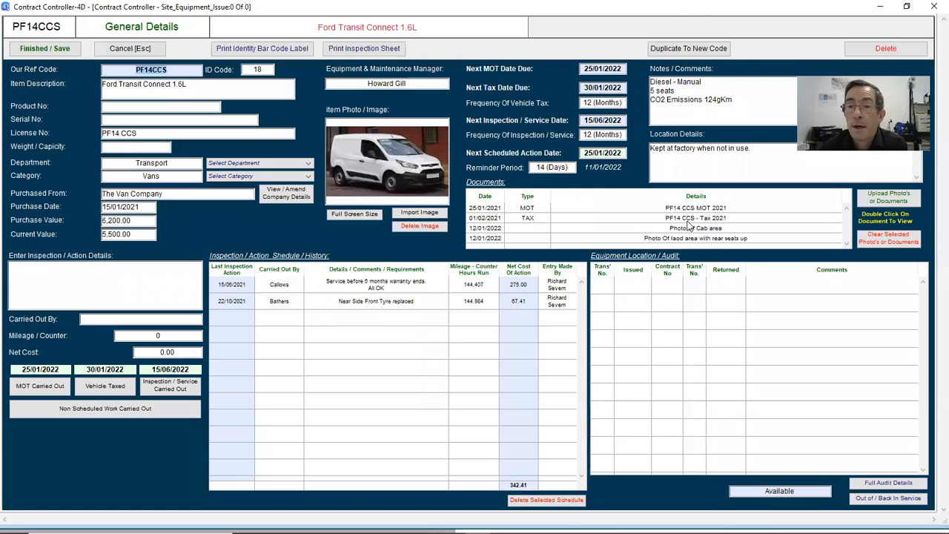
double_click(687, 217)
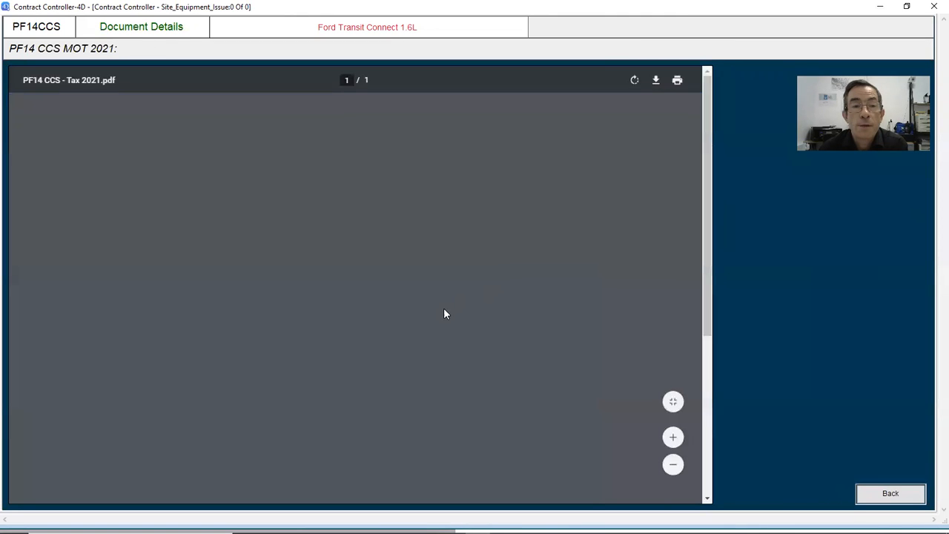
scroll(444, 315, "down", 4)
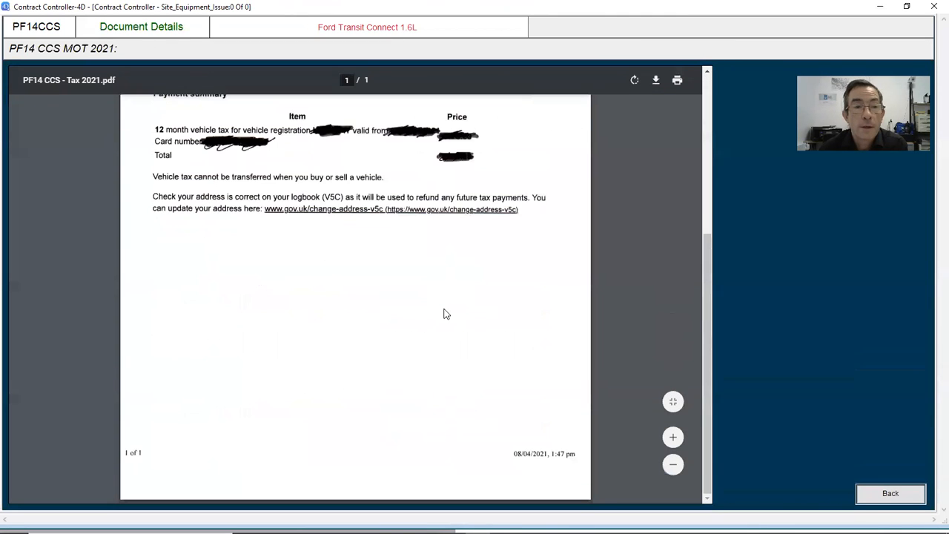
left_click(883, 499)
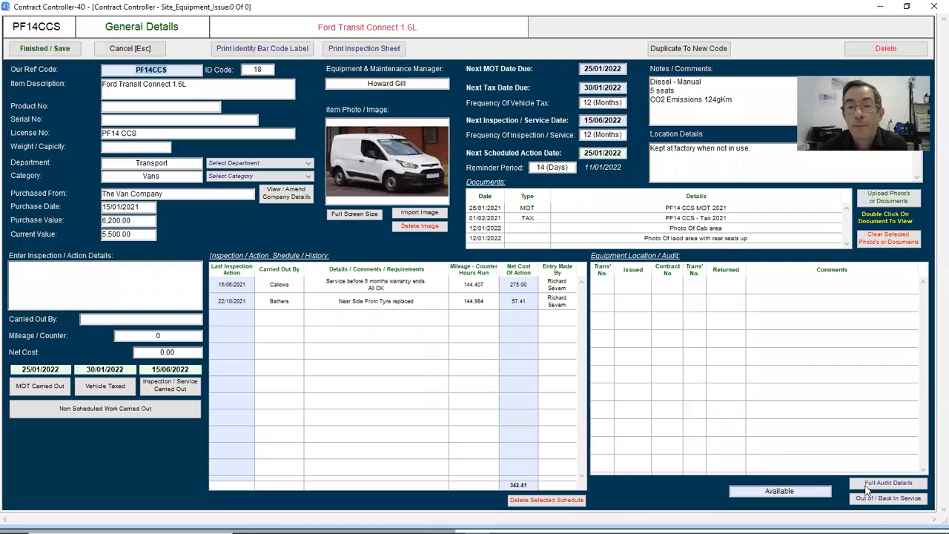
- View the stored photos of the van's cab area and load area, and return to the equipment listing
double_click(676, 230)
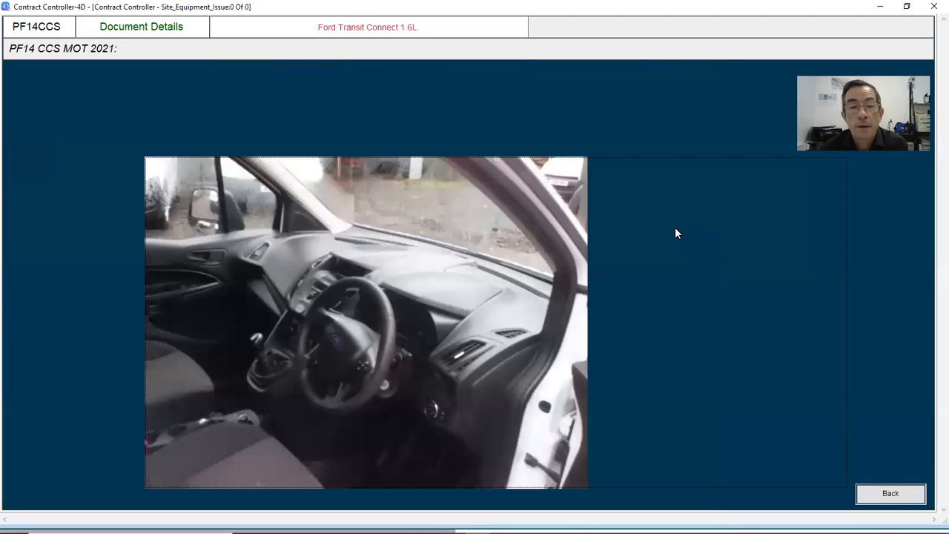
left_click(880, 498)
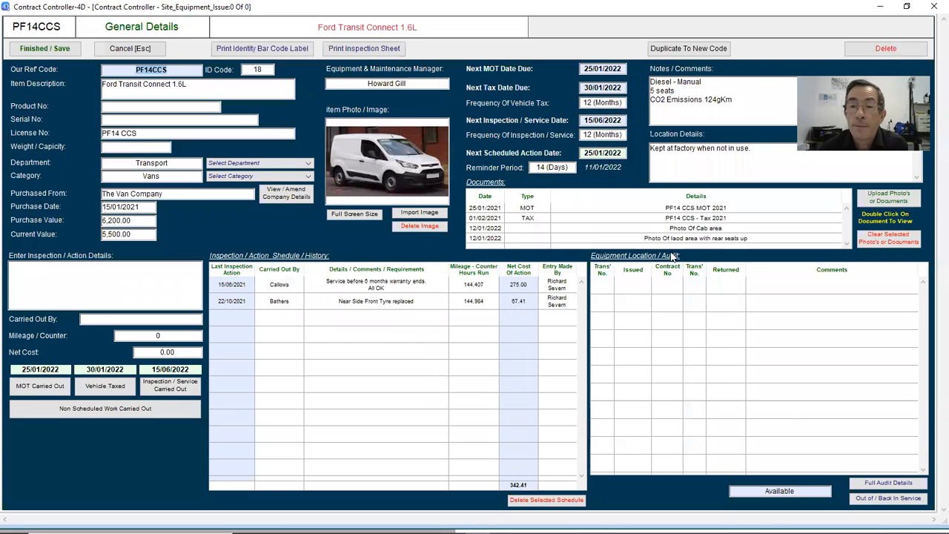
double_click(662, 239)
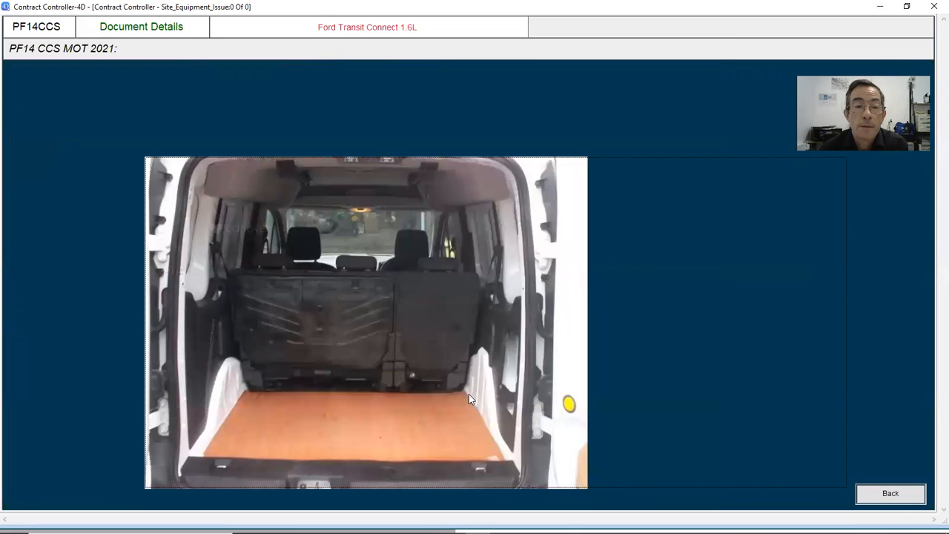
left_click(885, 491)
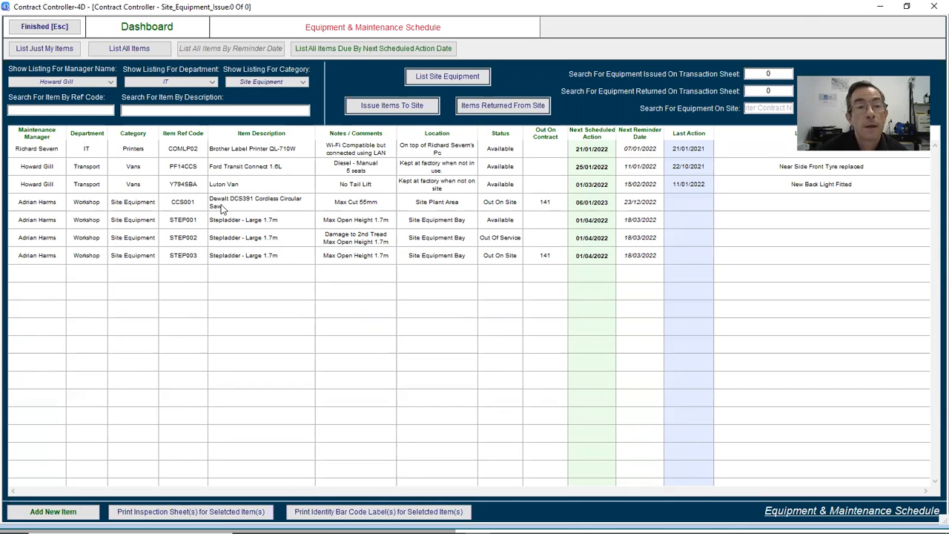
- Review the full tracking audit details of stepladder STEP003 and return to the equipment listing
double_click(224, 257)
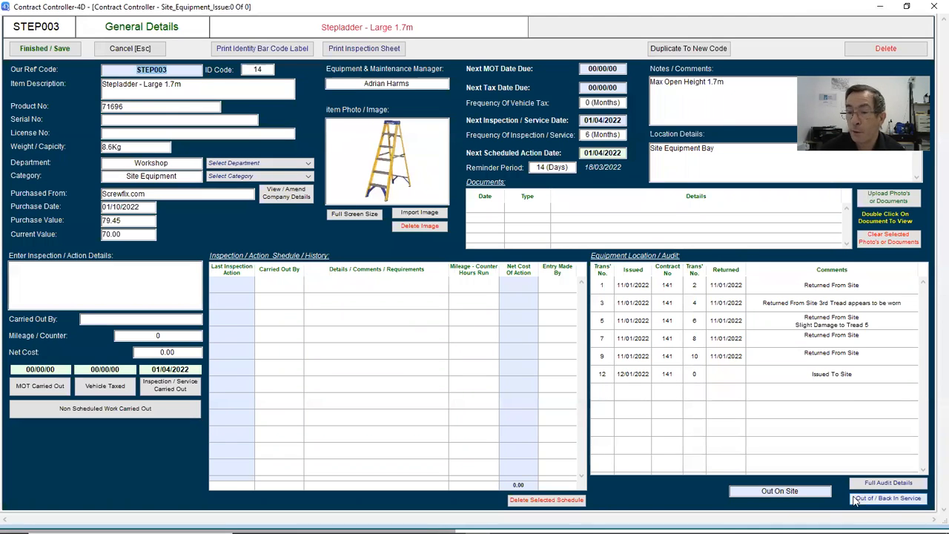
left_click(874, 486)
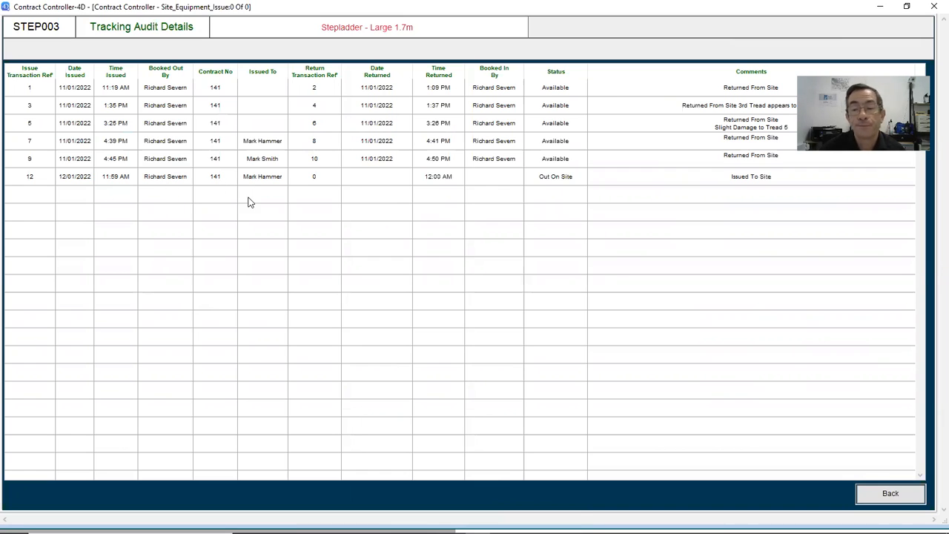
left_click(888, 495)
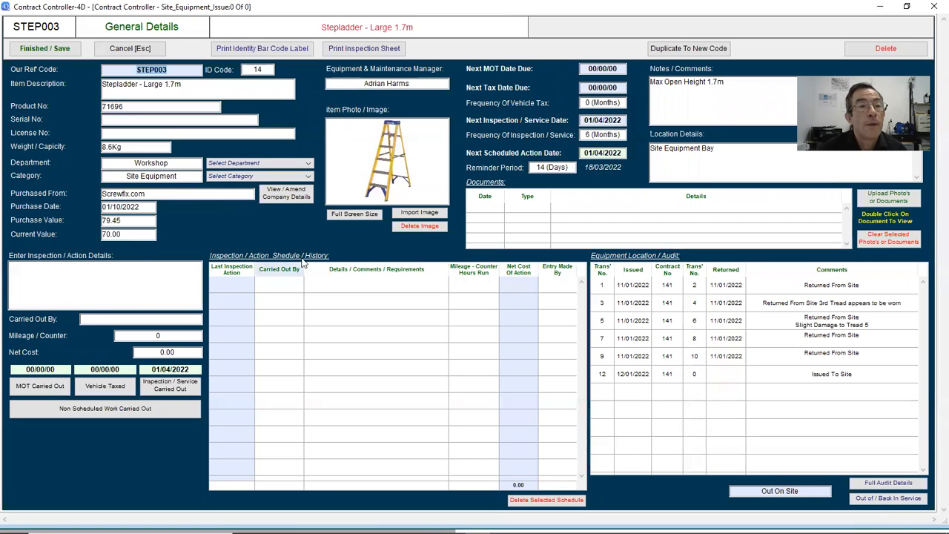
left_click(56, 48)
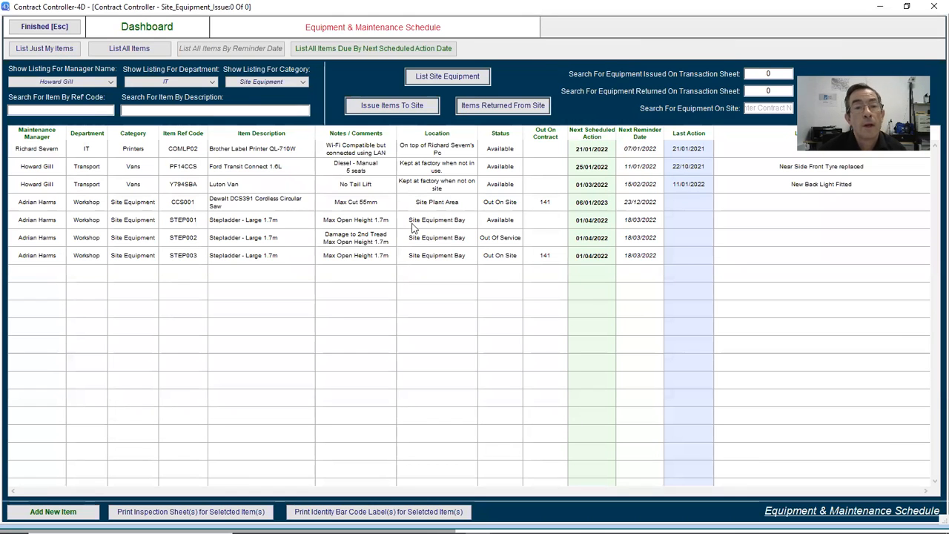
- Check the scheduled action date and reminder period in the Ford Transit Connect 1.6L record, leaving it without saving
double_click(251, 172)
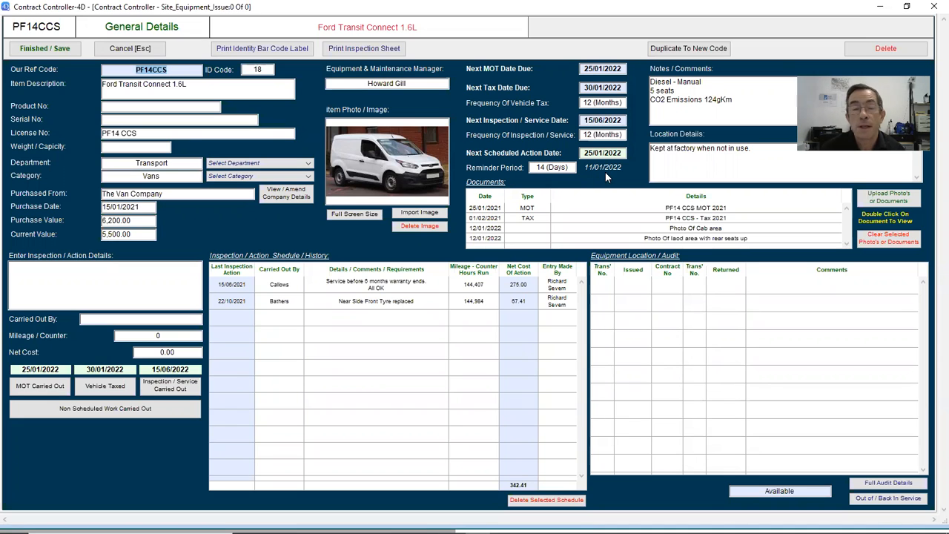
left_click(129, 49)
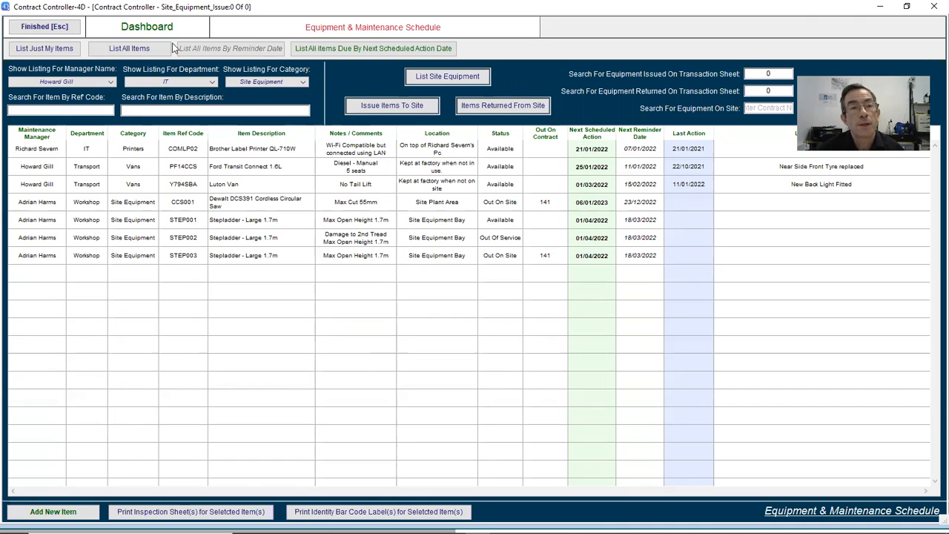
- List all items by reminder date and open the Ford Transit Connect 1.6L record from that listing
left_click(219, 52)
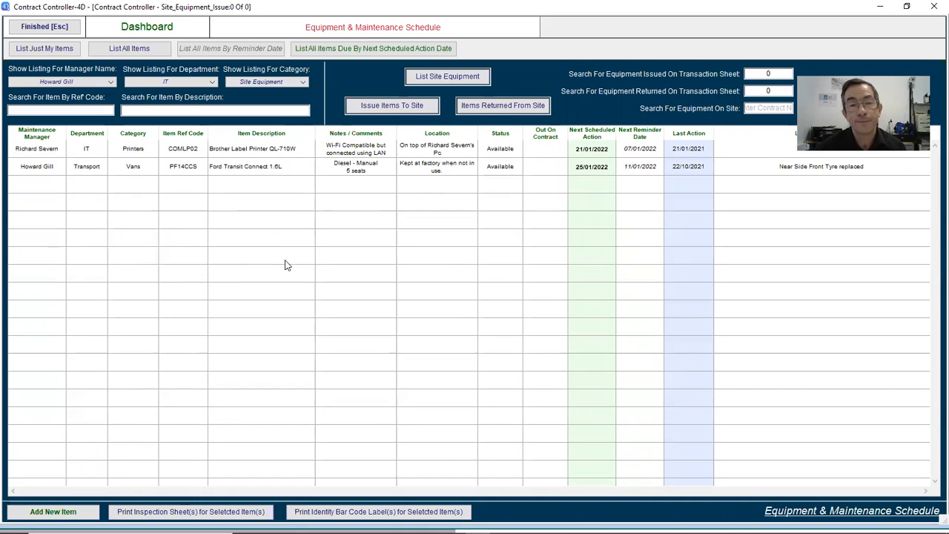
double_click(249, 163)
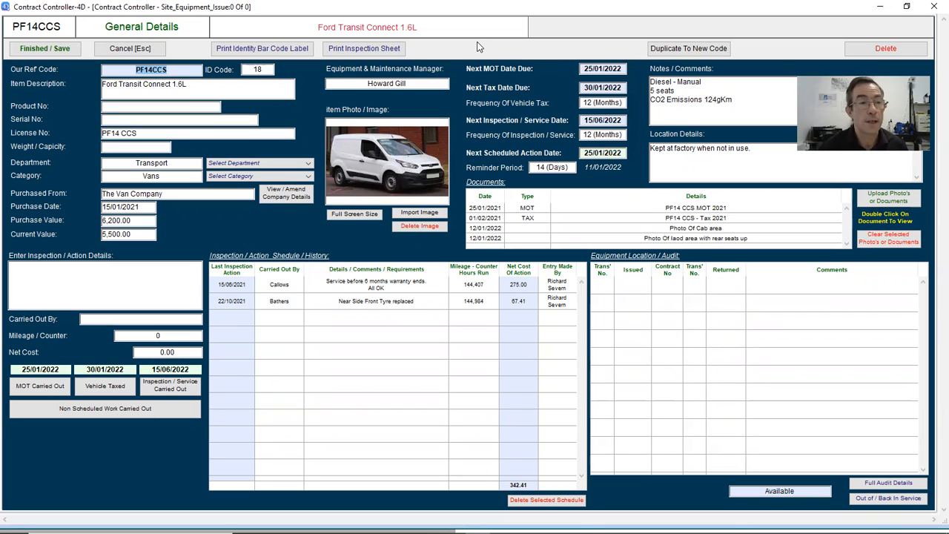
- Enter the van's inspection details as "Advisory Note: Front Nearside Tyre is badly worn" with "Still passed" on a separate line
left_click(86, 275)
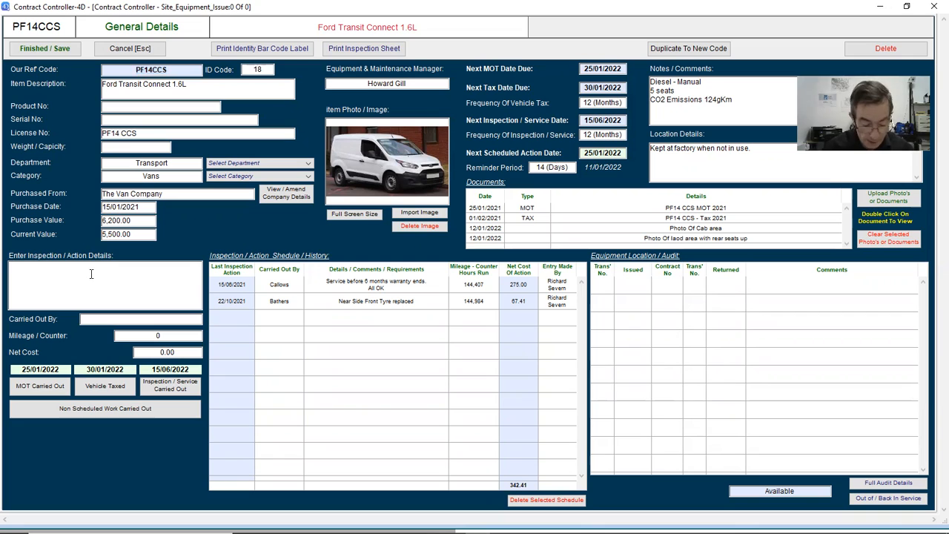
type("Advisory")
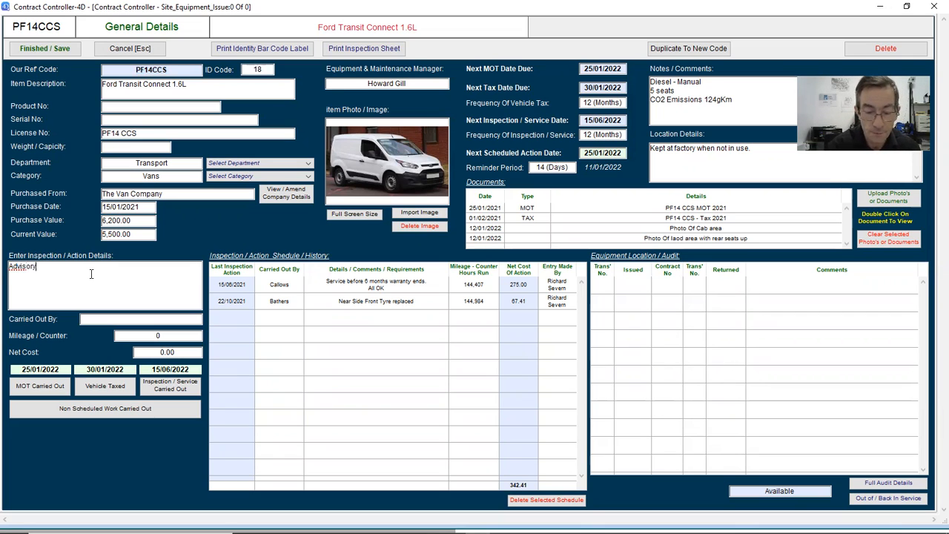
type(" Note")
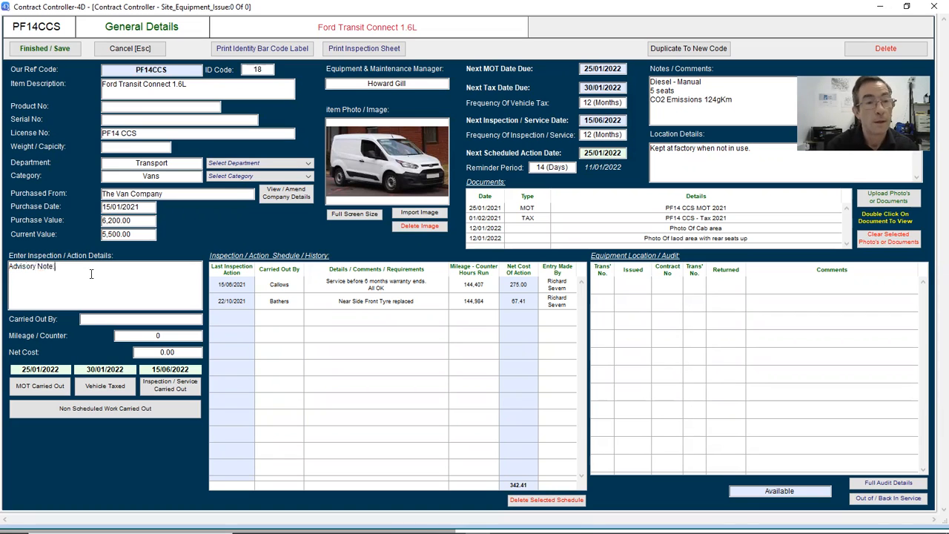
type(": Front Near")
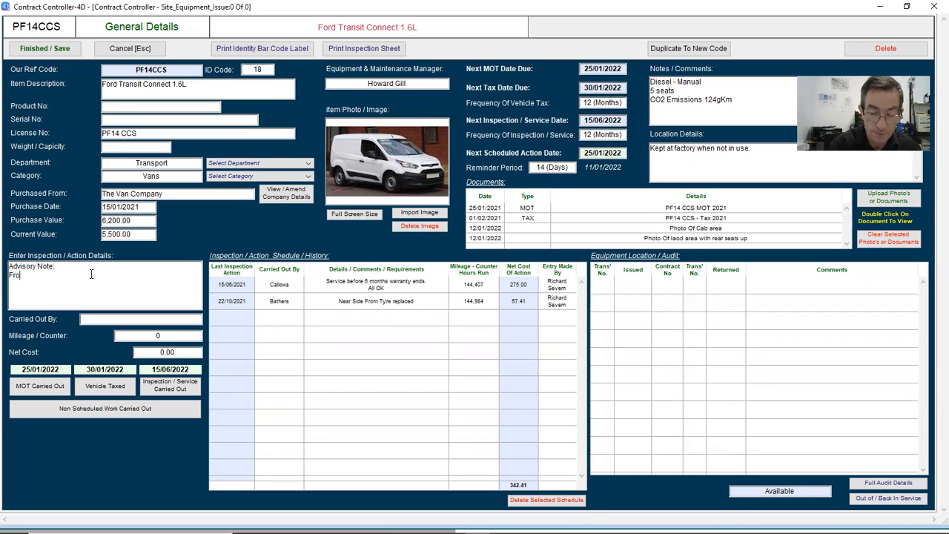
type("si")
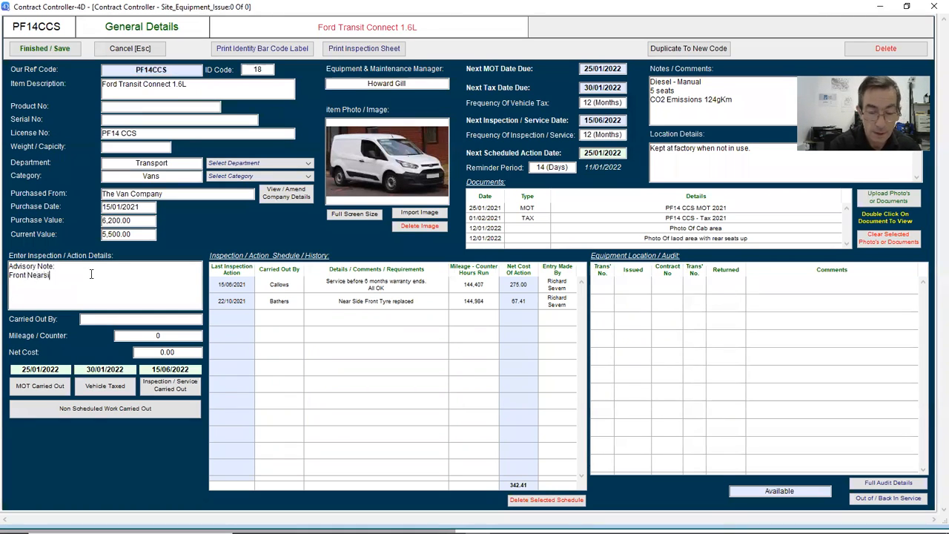
type("de Ty")
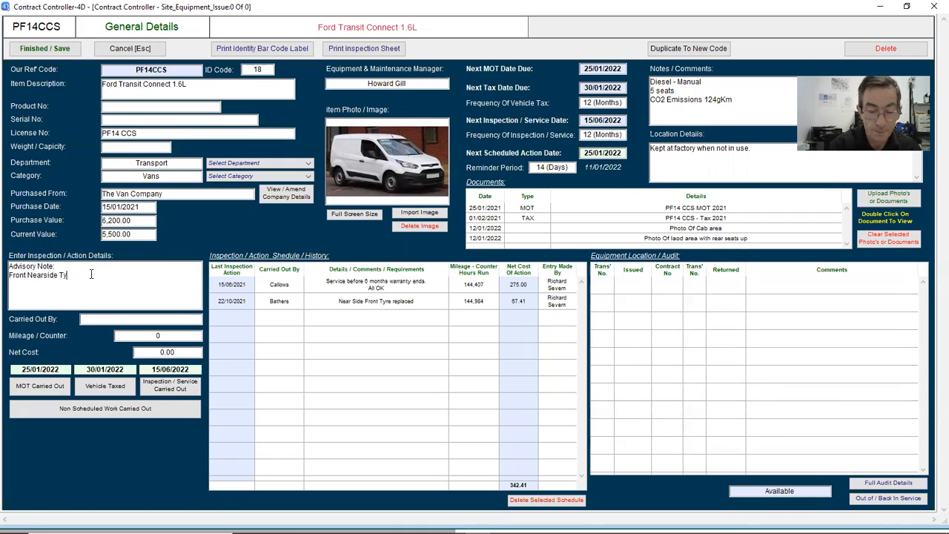
type("re is ba")
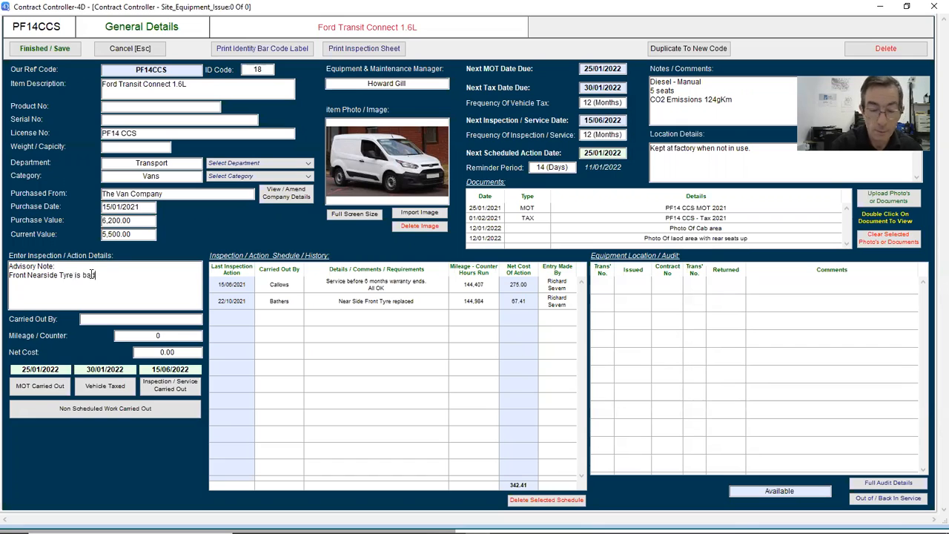
type("dly worn ")
type("S")
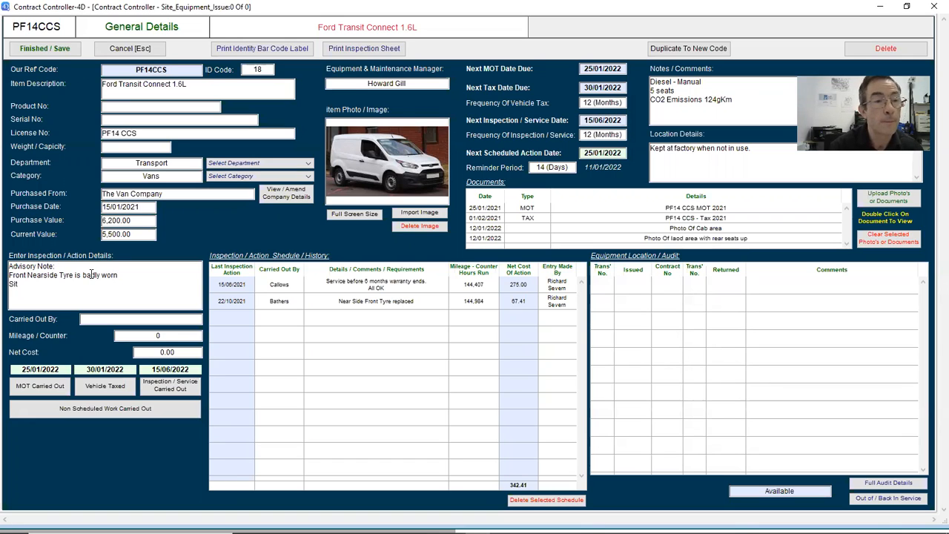
type("till passed")
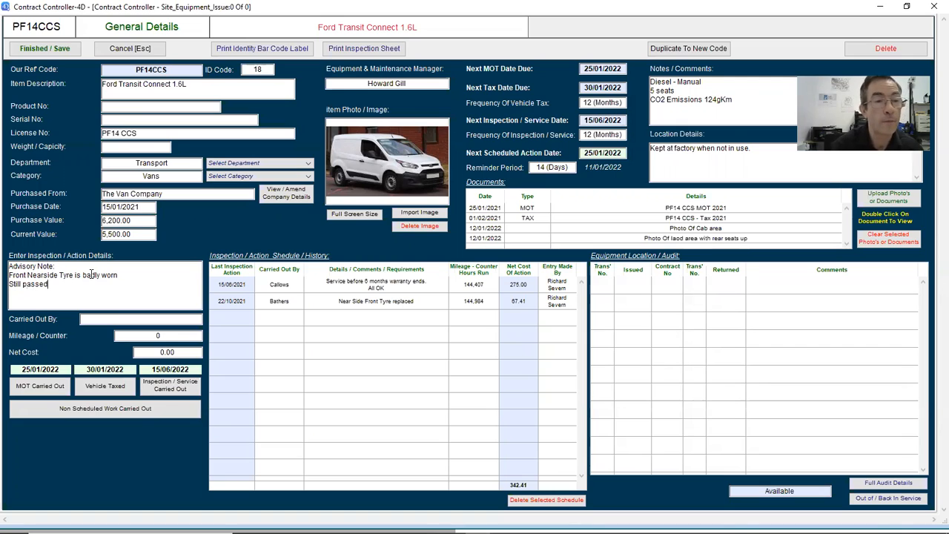
- Enter Callows as having carried out the inspection, with a mileage of 145,300 and a net cost of 50
key("Tab")
type("Ca")
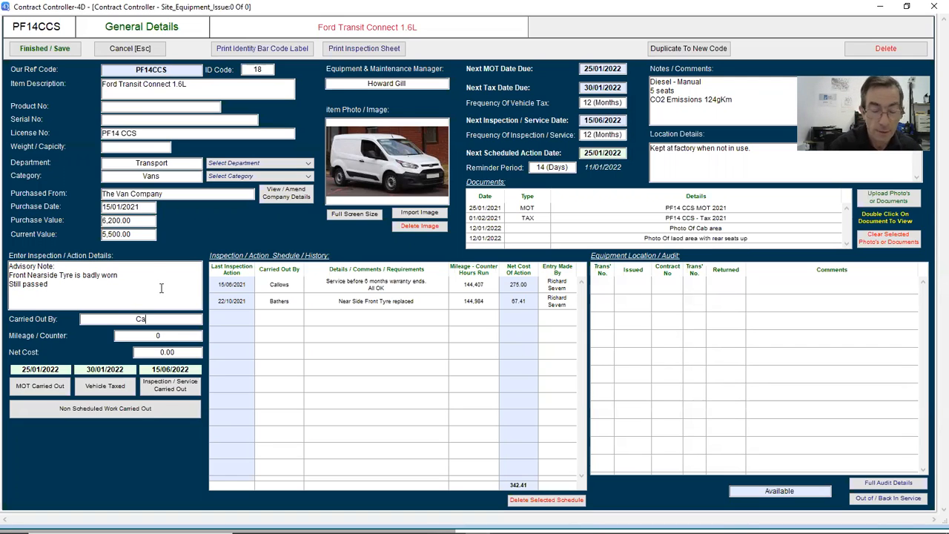
type("llows")
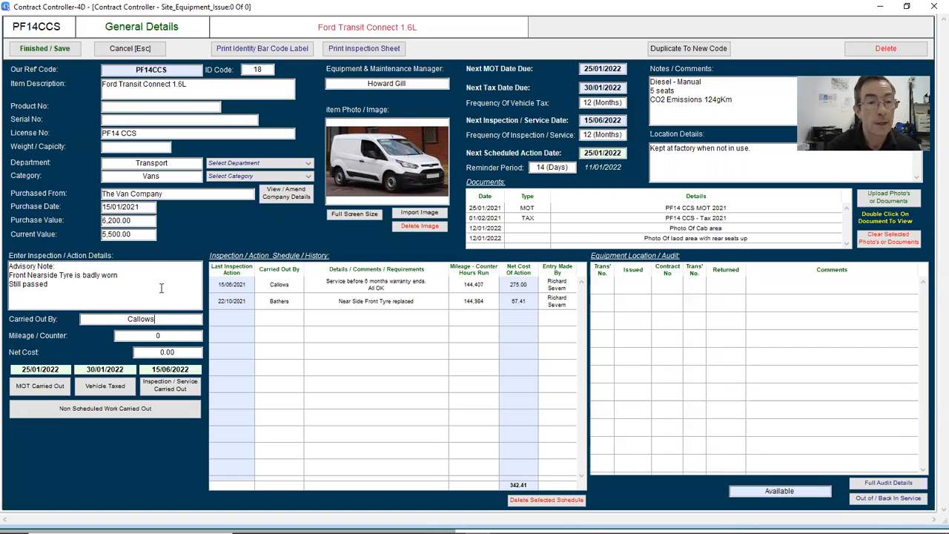
key("Tab")
type("1")
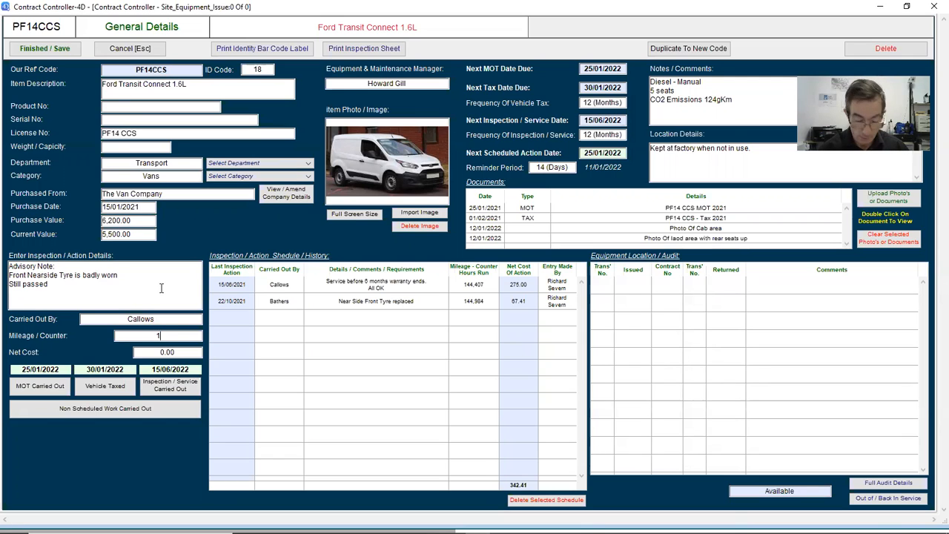
type("45,300")
key("Tab")
type("50")
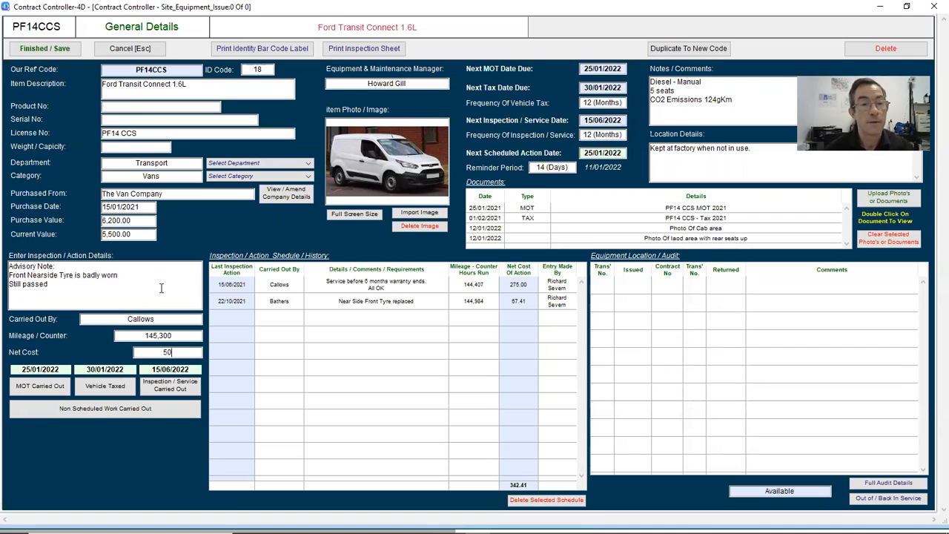
- Record the MOT as carried out for the Ford Transit Connect 1.6L and save the record
left_click(46, 391)
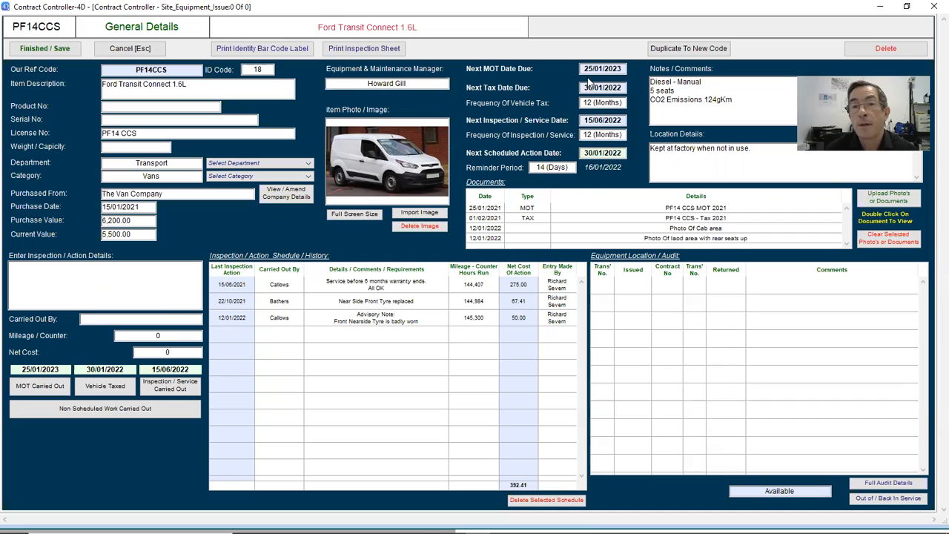
left_click(599, 156)
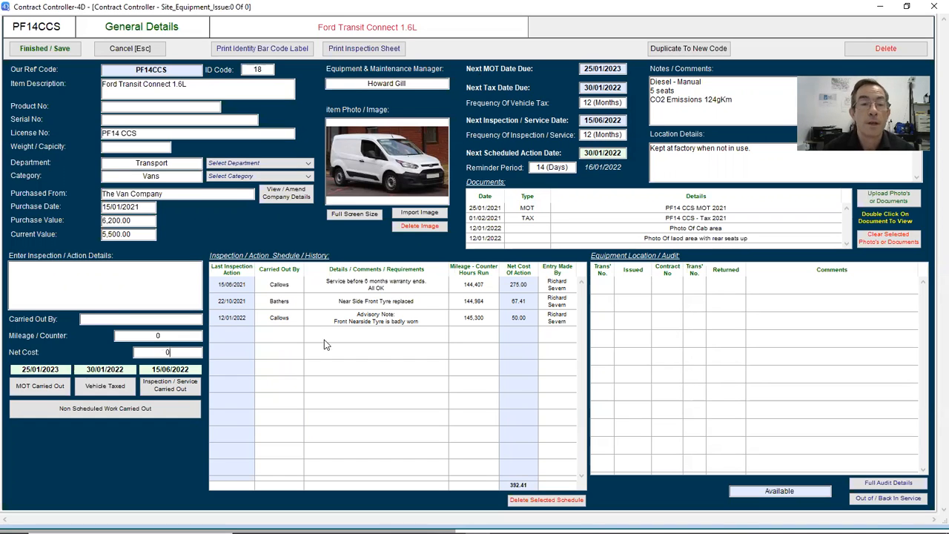
left_click(65, 50)
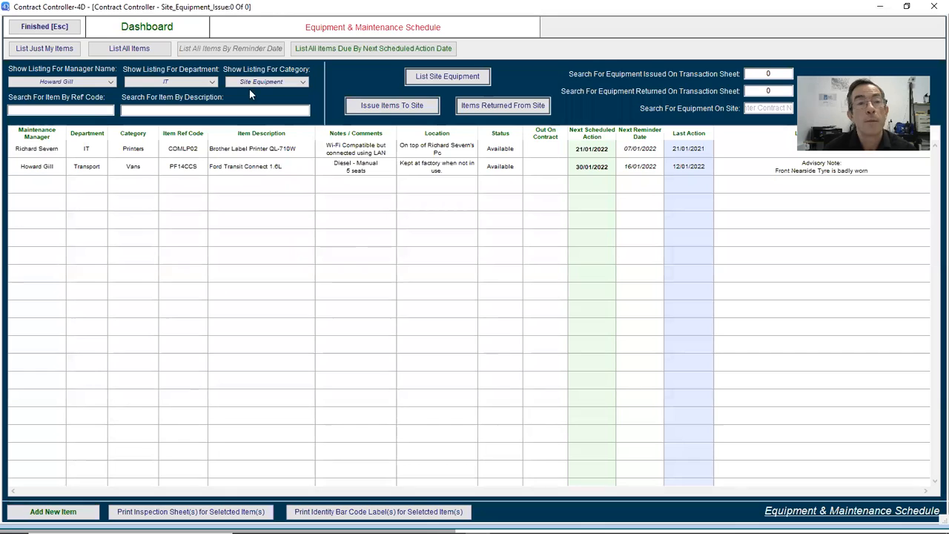
- Refresh the listing of items by reminder date, and restore the listing of all items
left_click(200, 48)
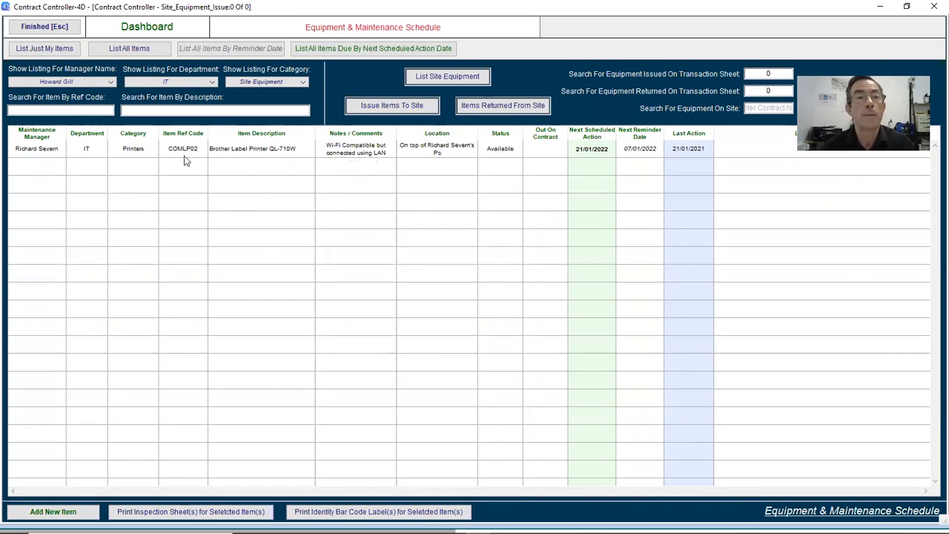
left_click(122, 49)
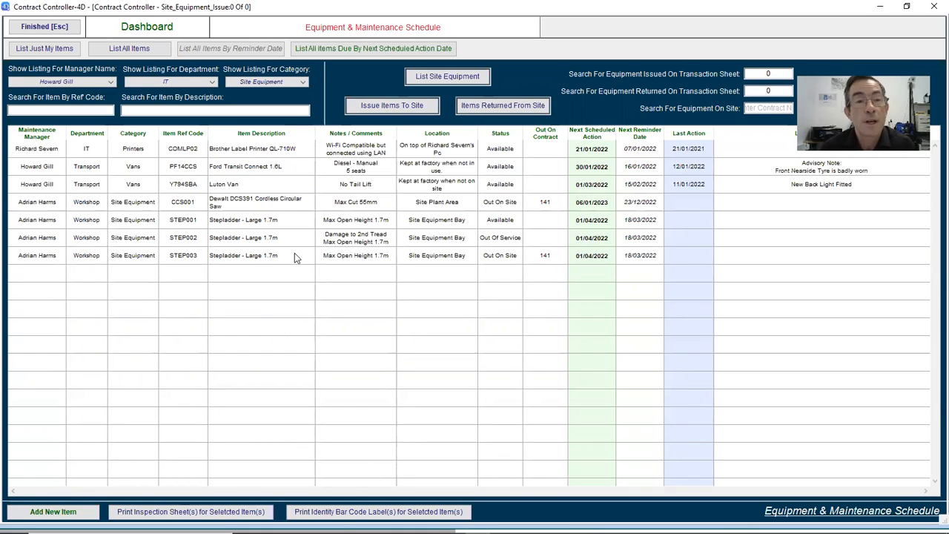
- Open the Brother Label Printer QL-710W record and review a print preview of its inspection sheet using the OKI-C511-AEE1FA printer
left_click(247, 152)
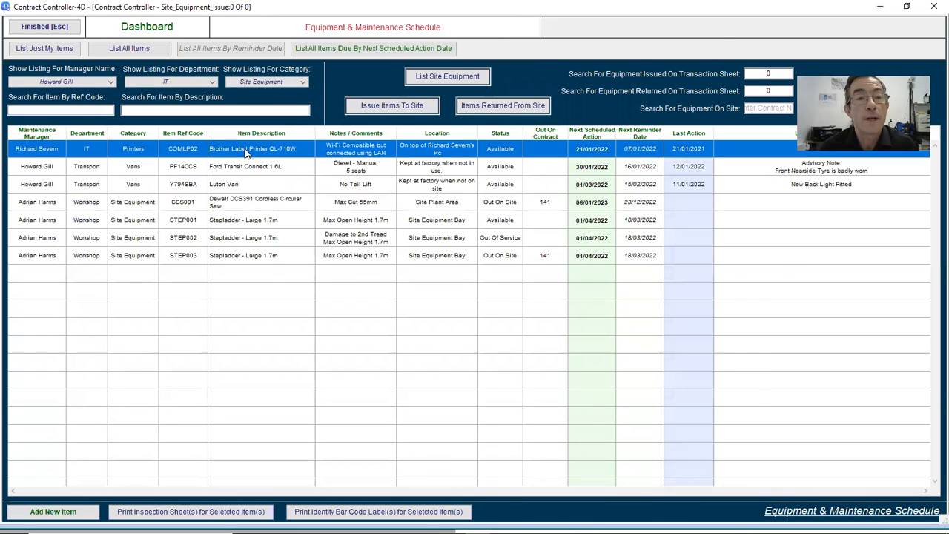
double_click(247, 152)
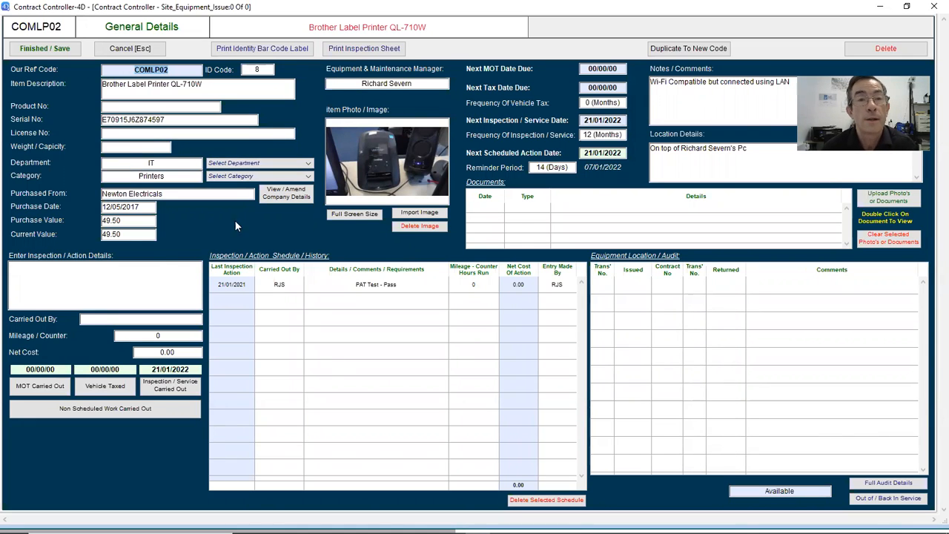
left_click(362, 49)
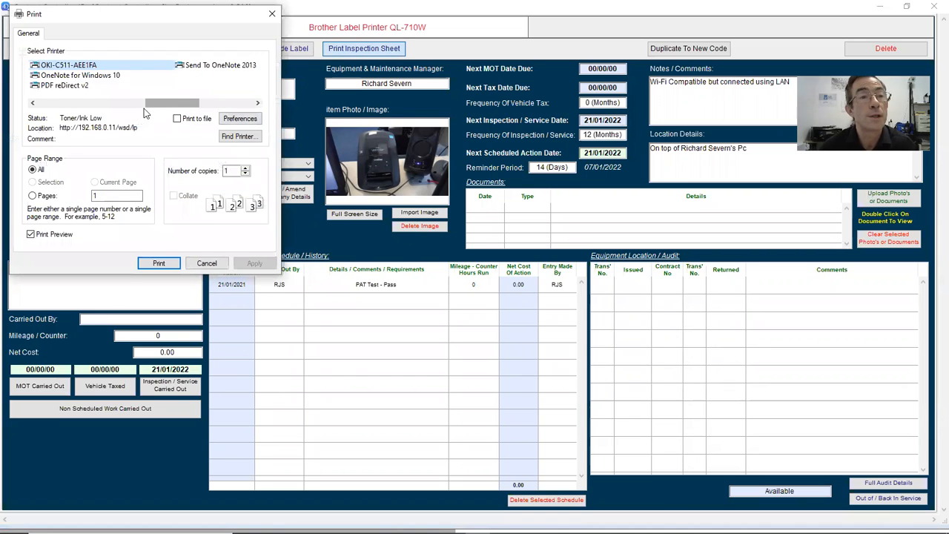
left_click(159, 263)
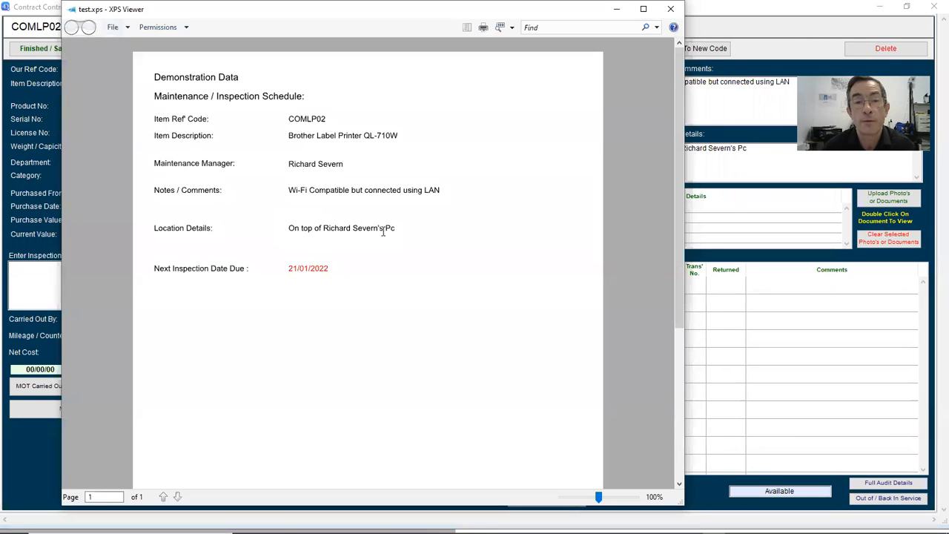
scroll(405, 250, "down", 6)
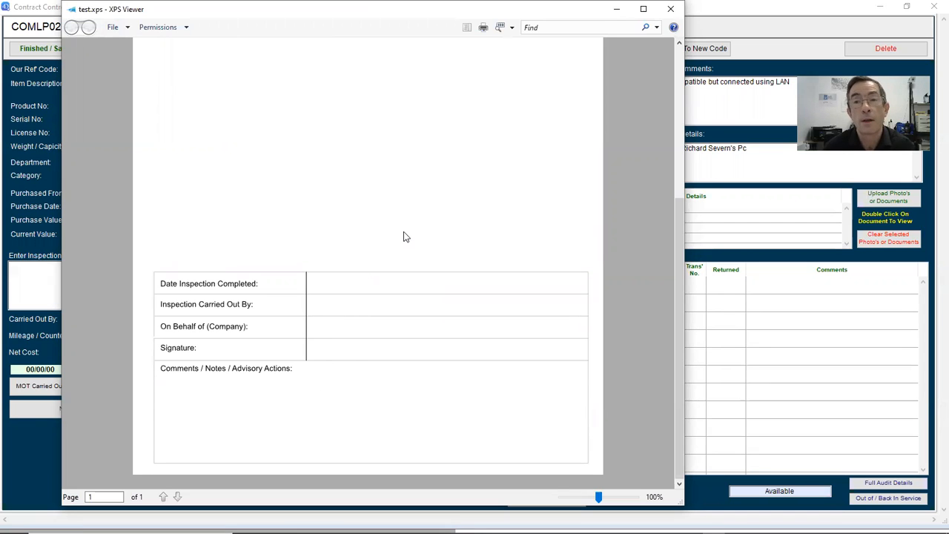
scroll(404, 232, "up", 5)
left_click(671, 9)
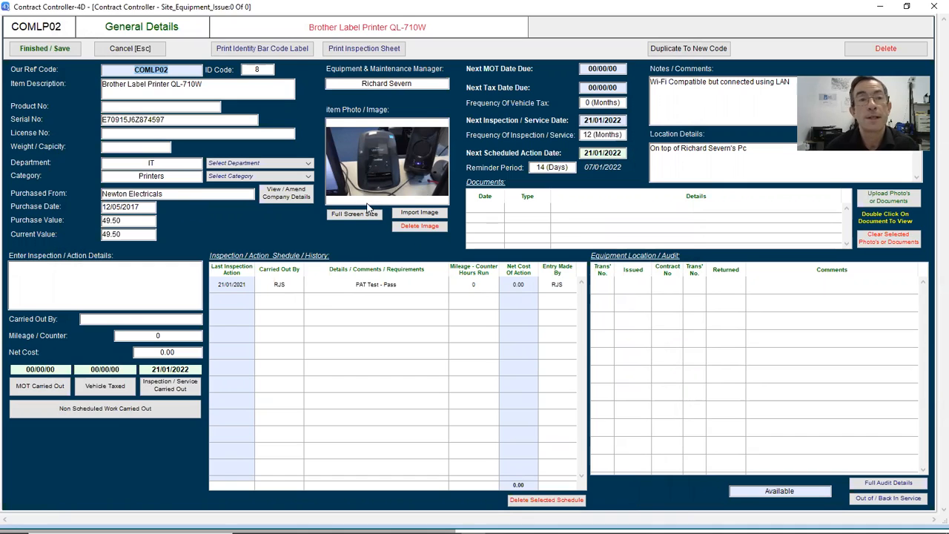
- Preview the label printer's identity bar code label using the Brother QL-710W, and leave the item record without saving
left_click(263, 49)
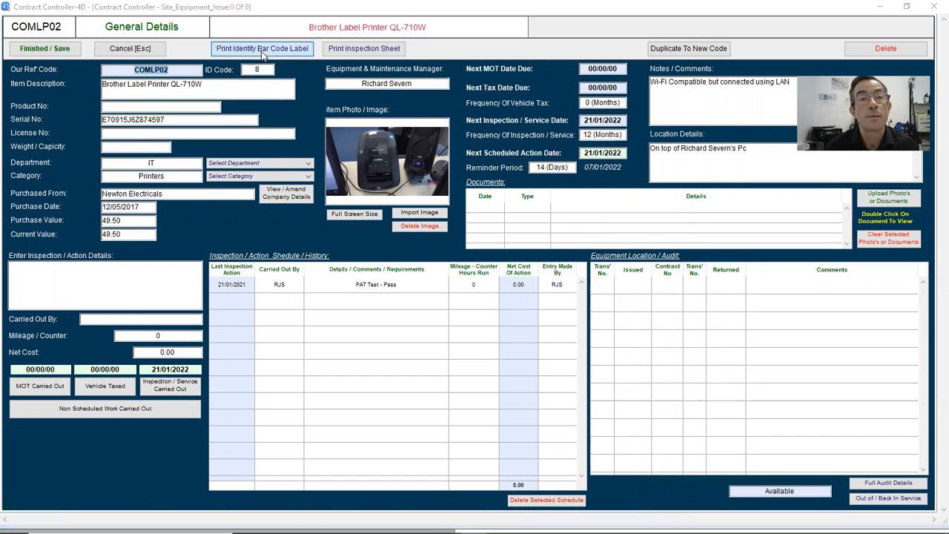
left_click(69, 105)
left_click(52, 106)
left_click(81, 65)
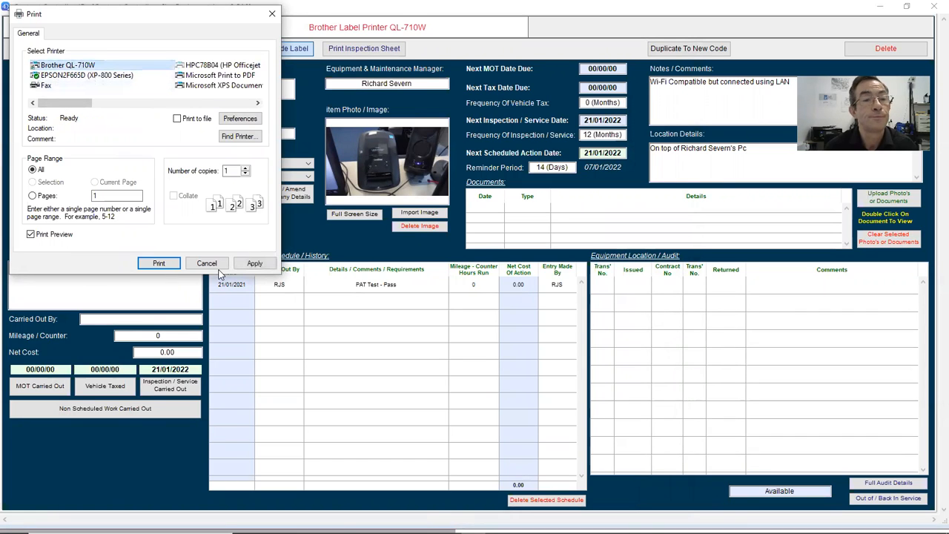
left_click(158, 263)
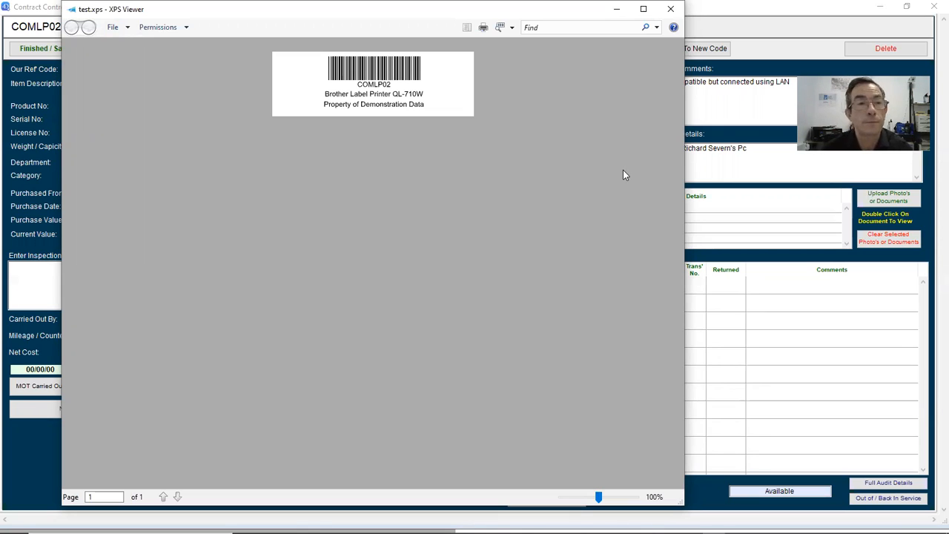
left_click(670, 9)
left_click(132, 46)
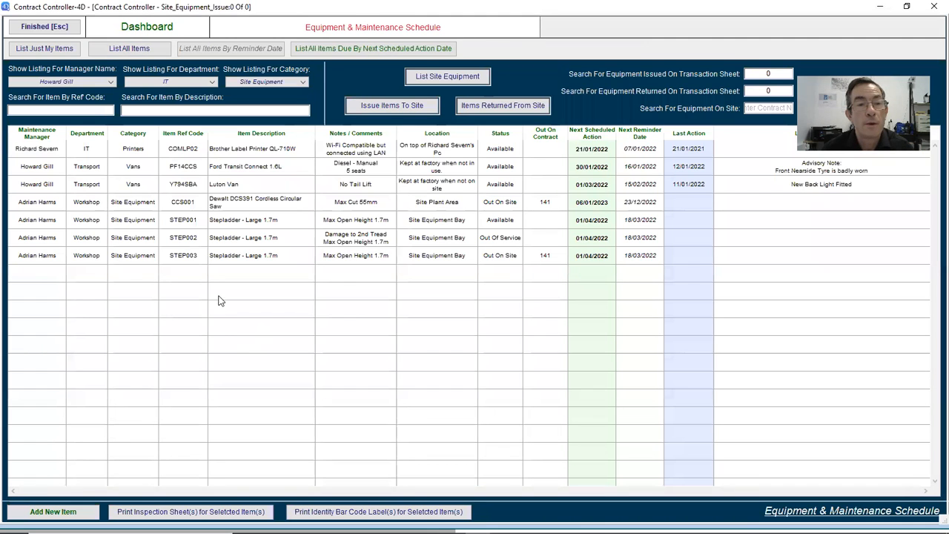
- Preview the inspection sheets for stepladders STEP001, STEP002 and STEP003 together, using the OKI-C511-AEE1FA printer
left_click(249, 221)
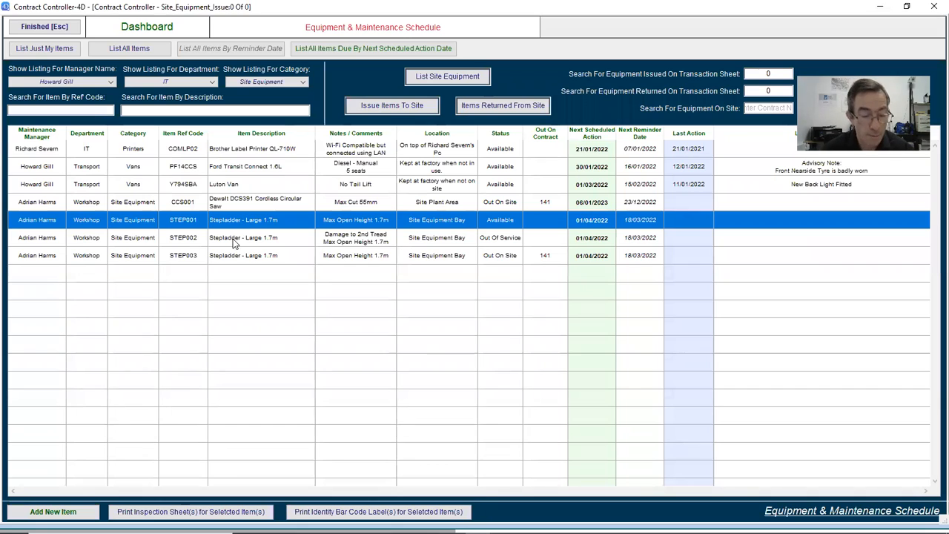
left_click(234, 243, "ctrl")
left_click(228, 260, "ctrl")
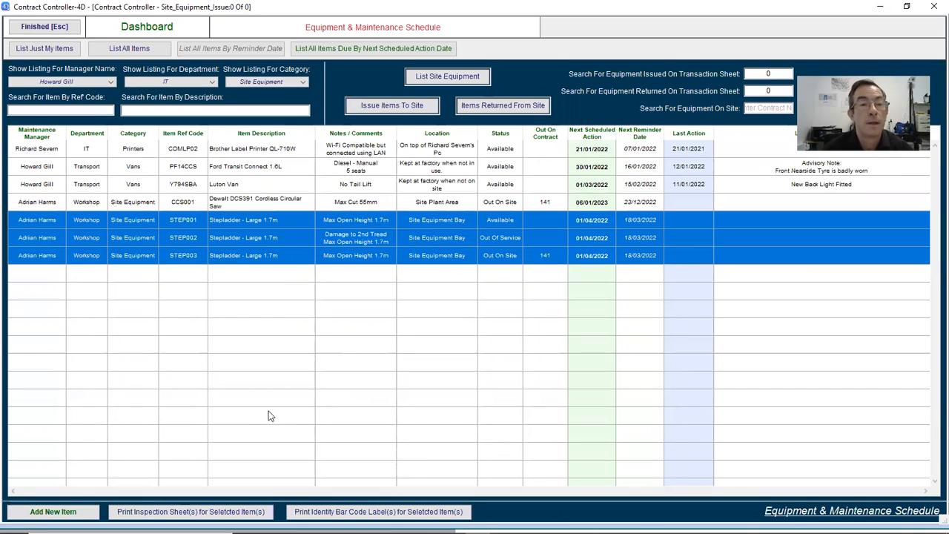
left_click(191, 511)
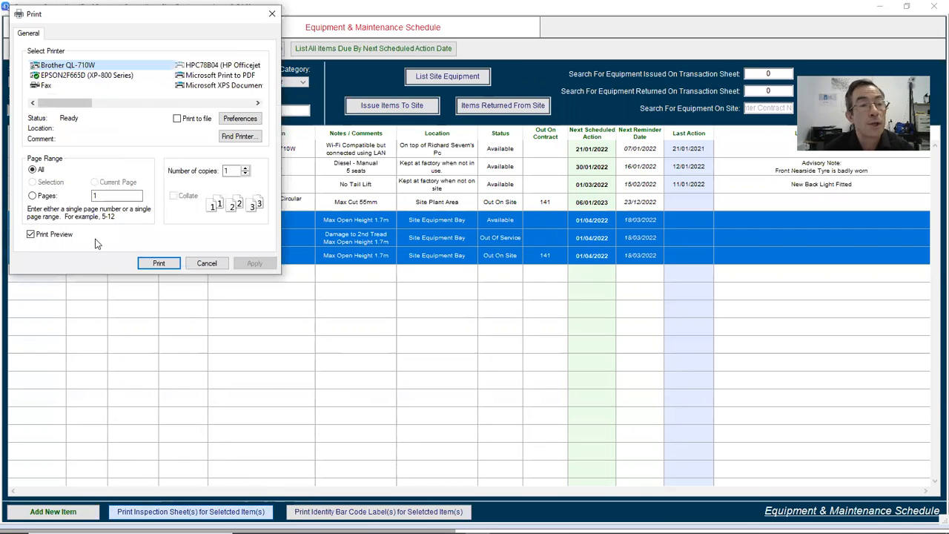
left_click(167, 104)
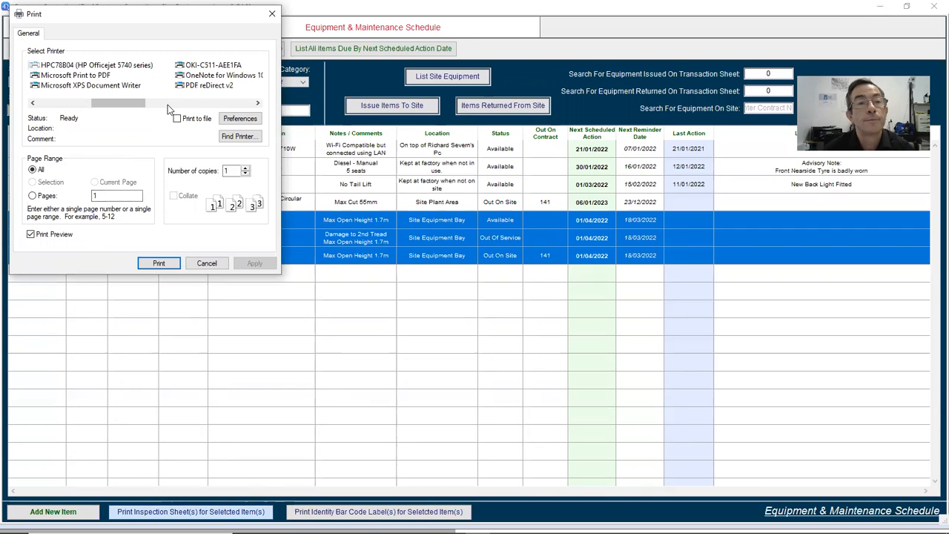
left_click(211, 65)
left_click(152, 263)
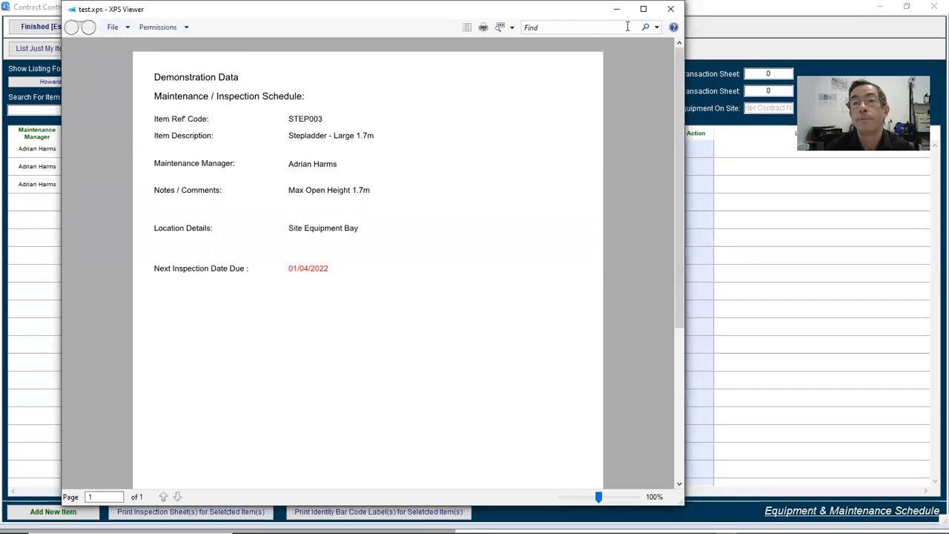
- Close the stepladder inspection sheet previews and restore the listing of all items
left_click(670, 9)
left_click(670, 9)
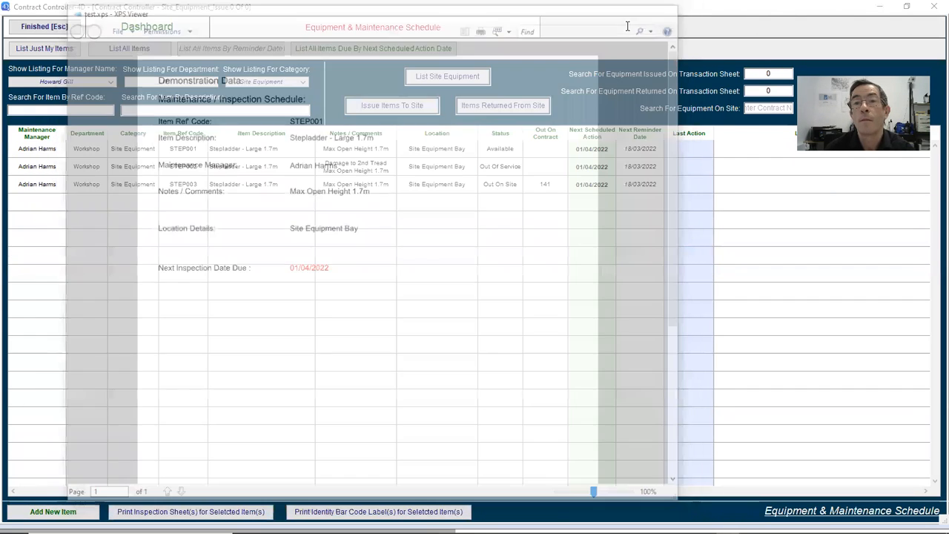
left_click(133, 50)
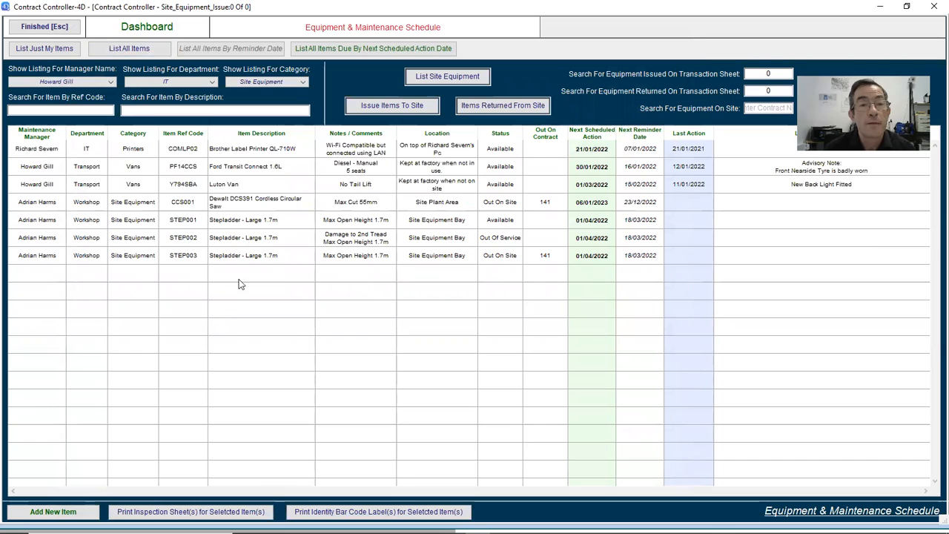